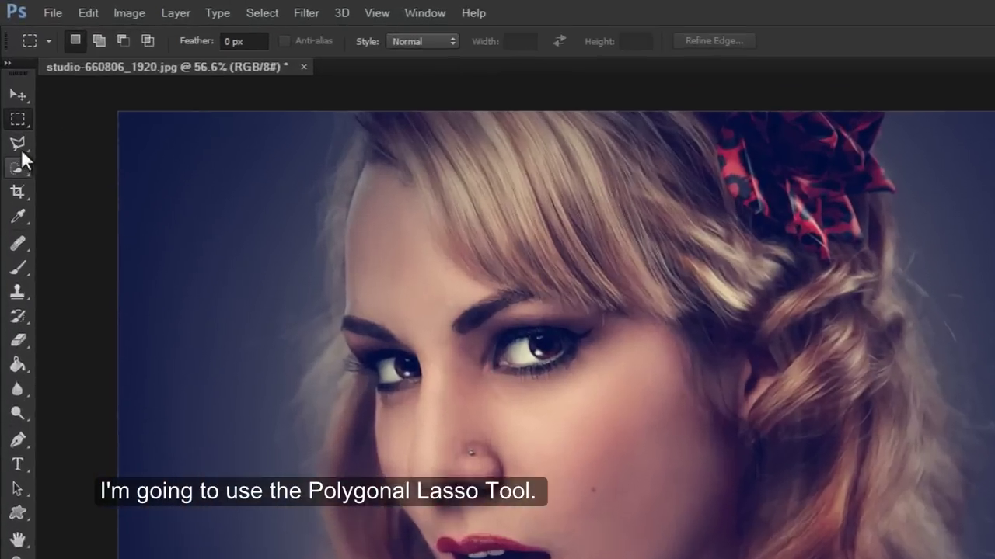
Step: Trace the model with a Polygonal Lasso selection and copy her onto a new Layer 1
right_click(12, 96)
click(54, 105)
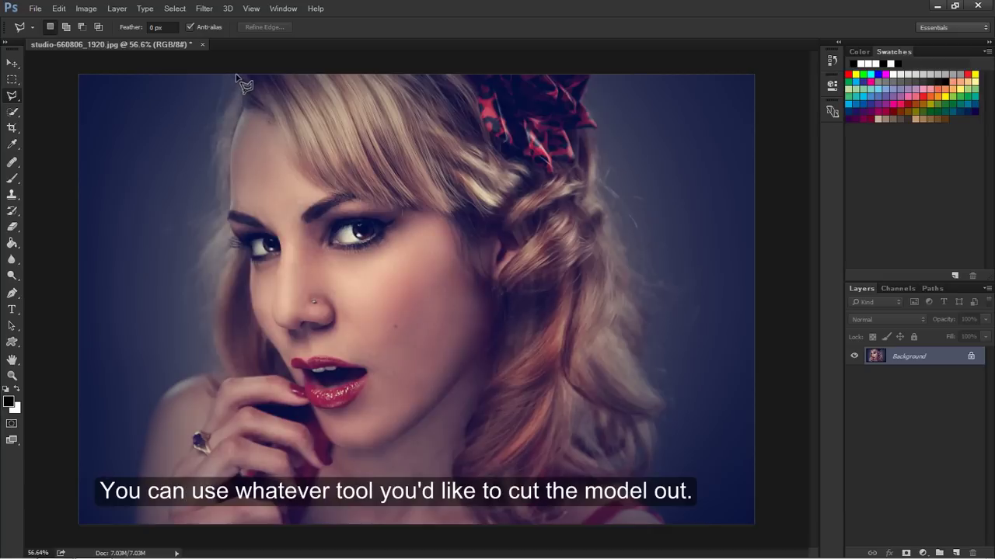
click(237, 75)
click(244, 102)
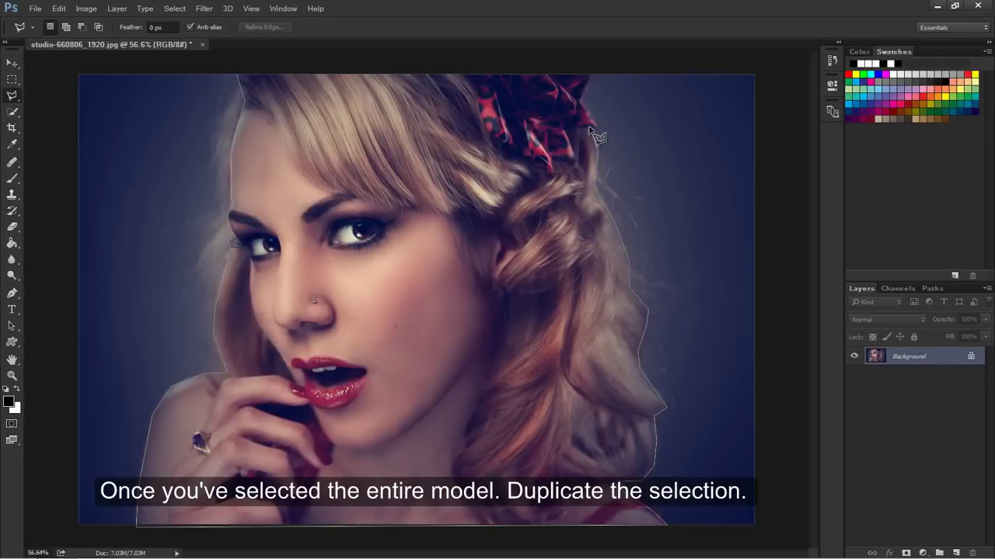
click(592, 68)
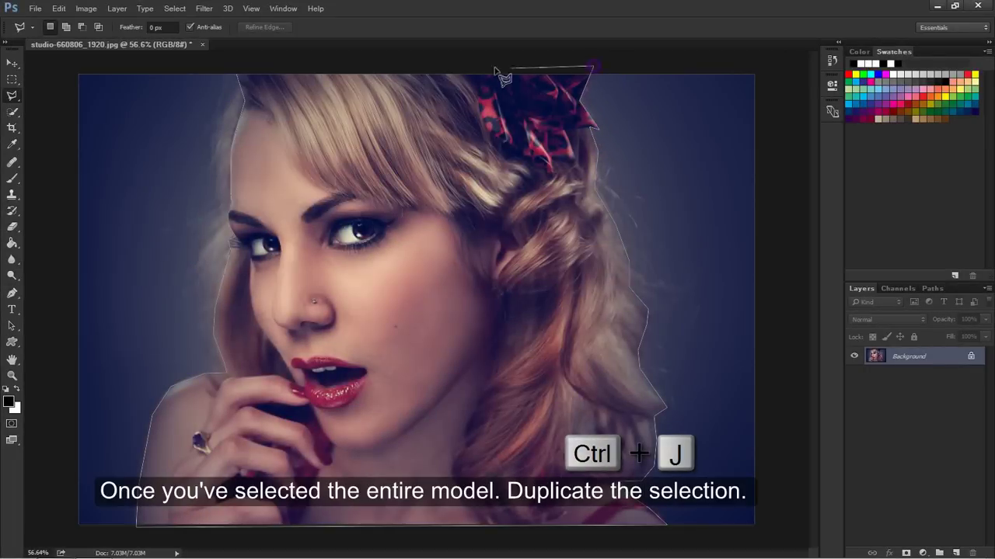
click(236, 74)
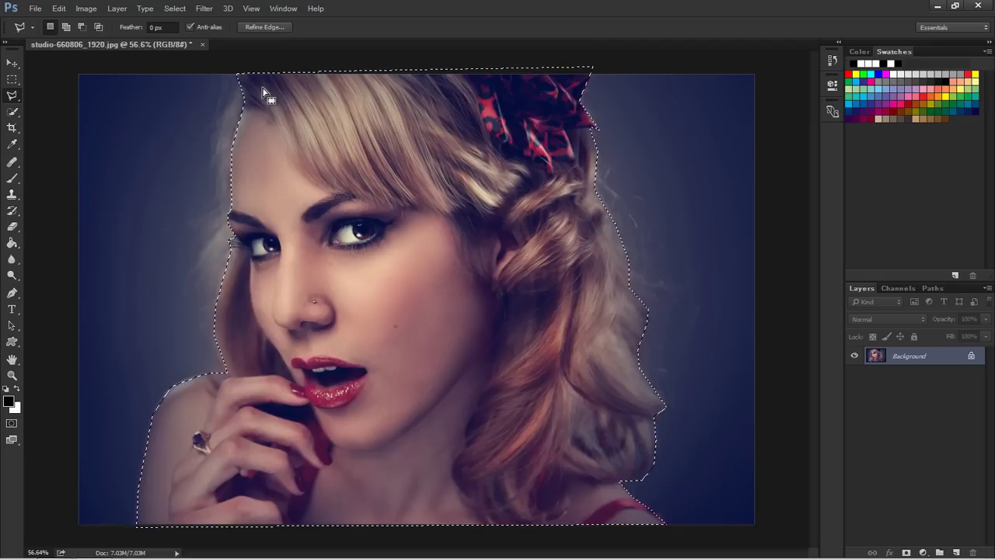
key(ctrl+j)
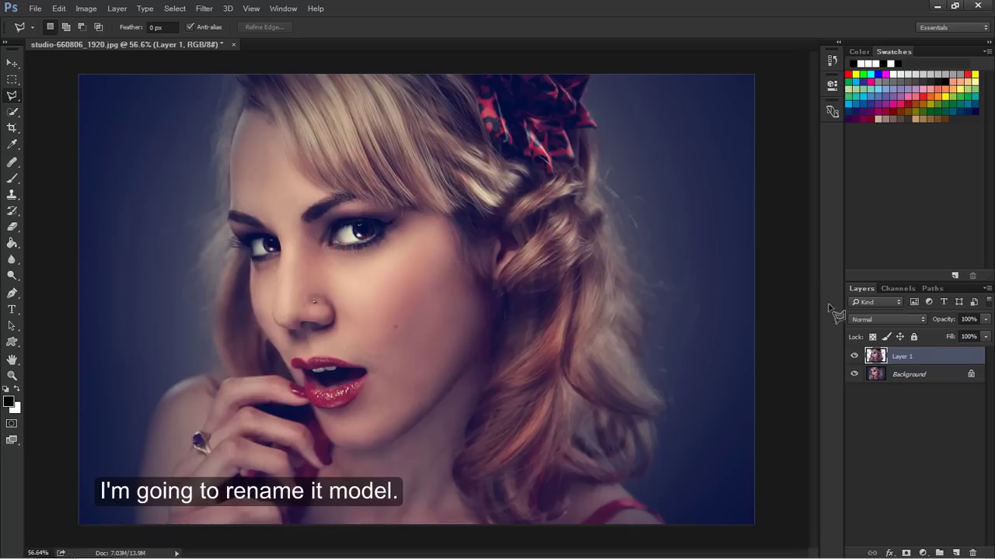
Step: Rename Layer 1 to Model and place a white Solid Color fill layer beneath it
double_click(903, 356)
text(Model)
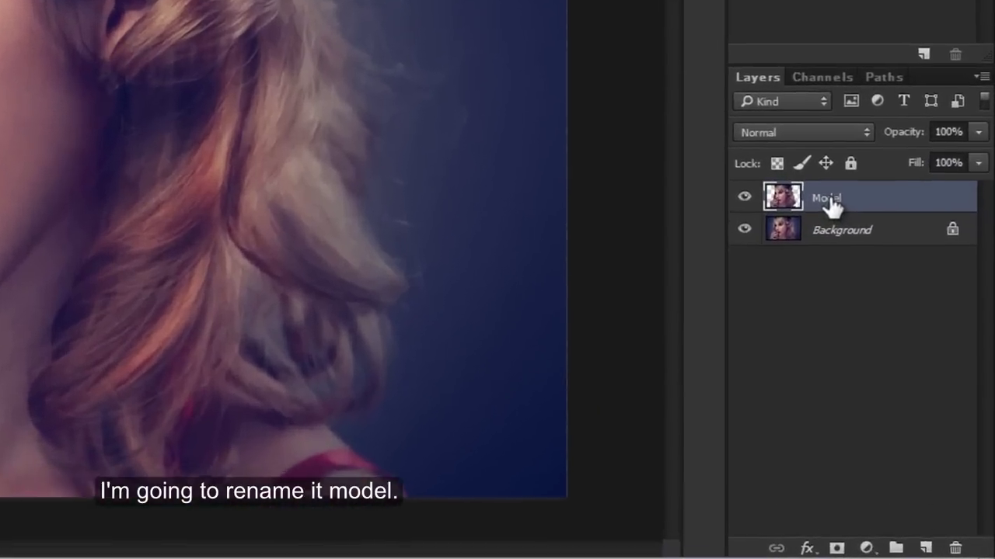
key(Return)
click(861, 547)
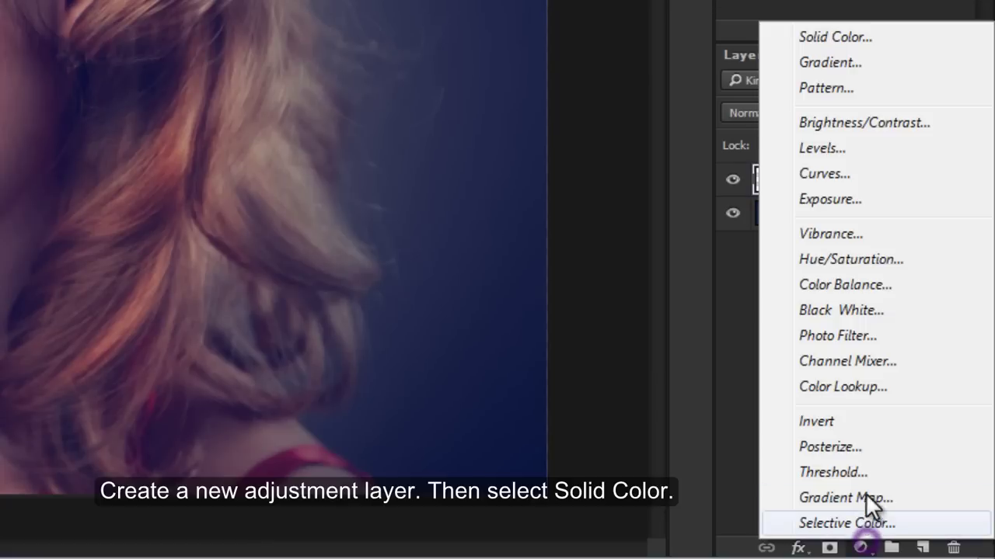
click(833, 39)
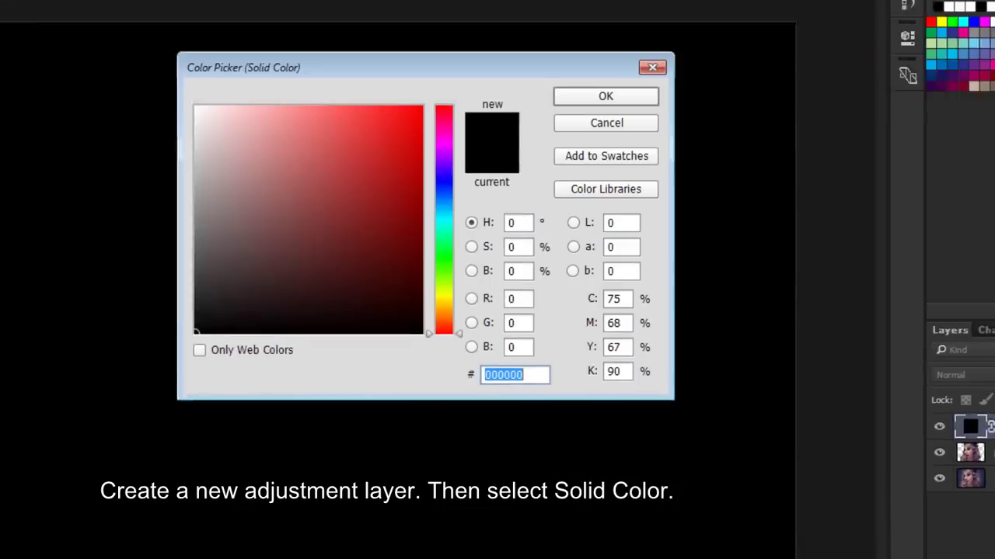
drag(325, 204, 249, 151)
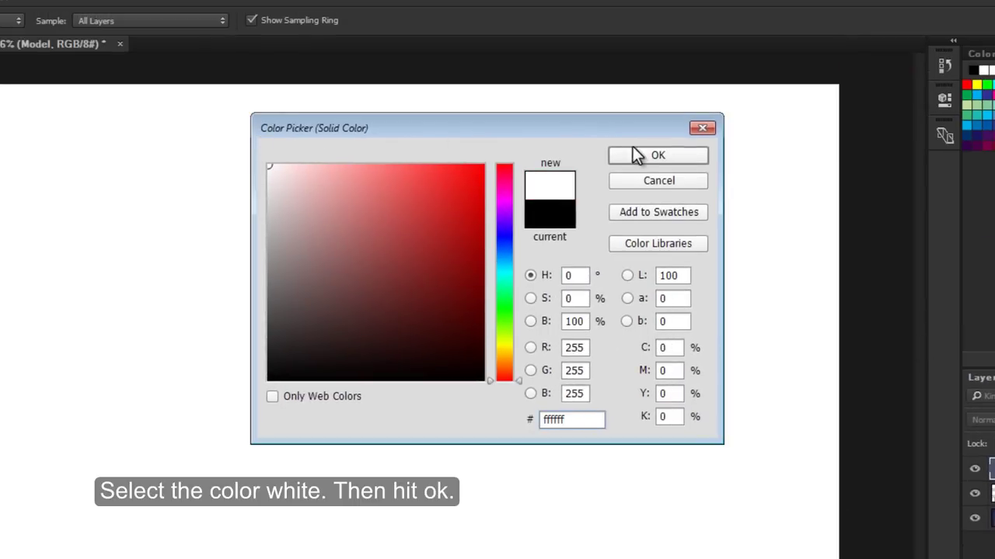
click(652, 156)
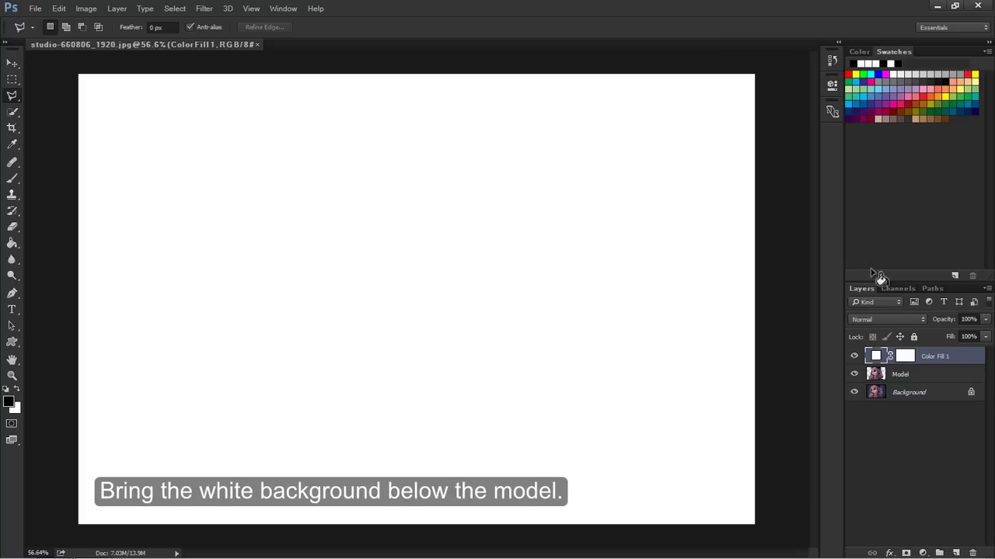
drag(932, 356, 939, 380)
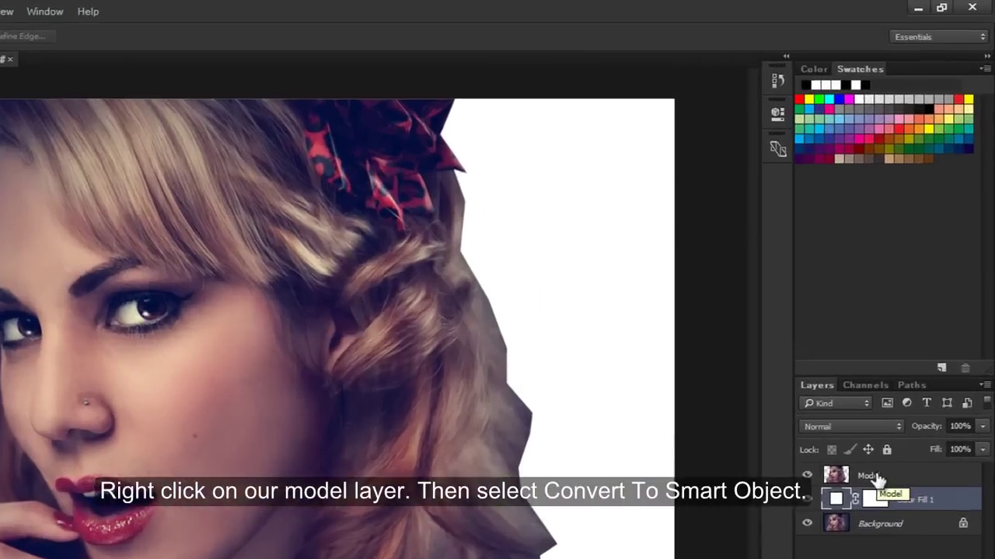
Step: Convert Model to a smart object and apply Levels with highlight input 135
right_click(901, 355)
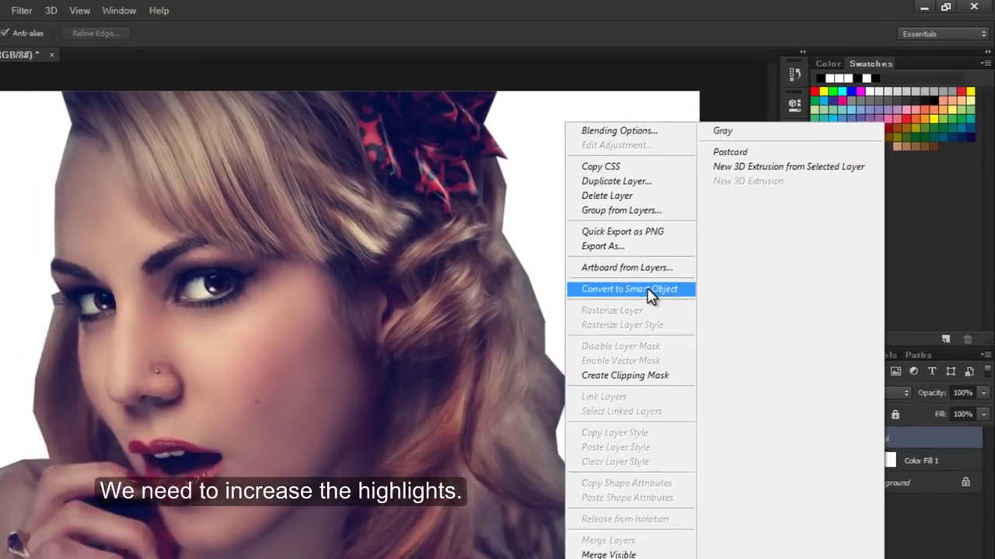
click(613, 317)
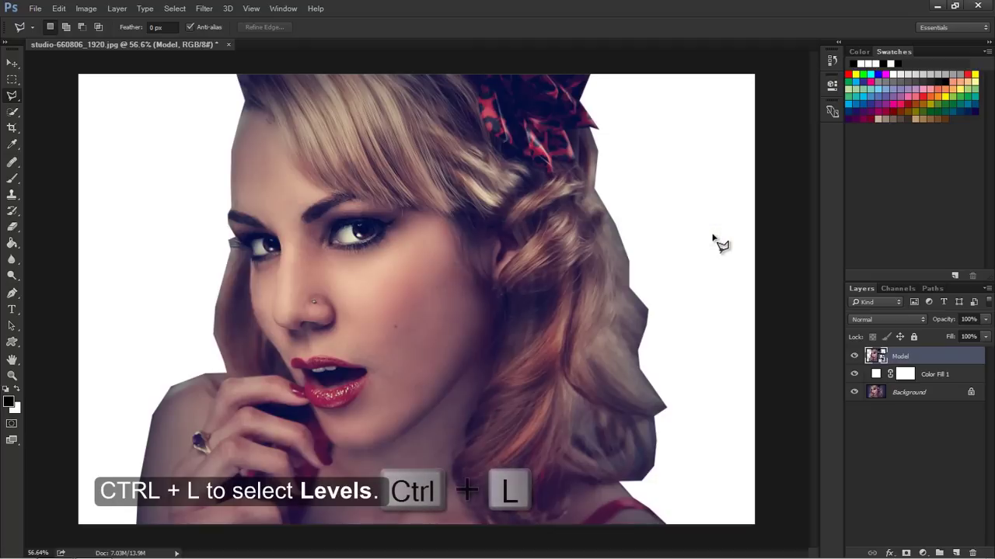
key(ctrl+l)
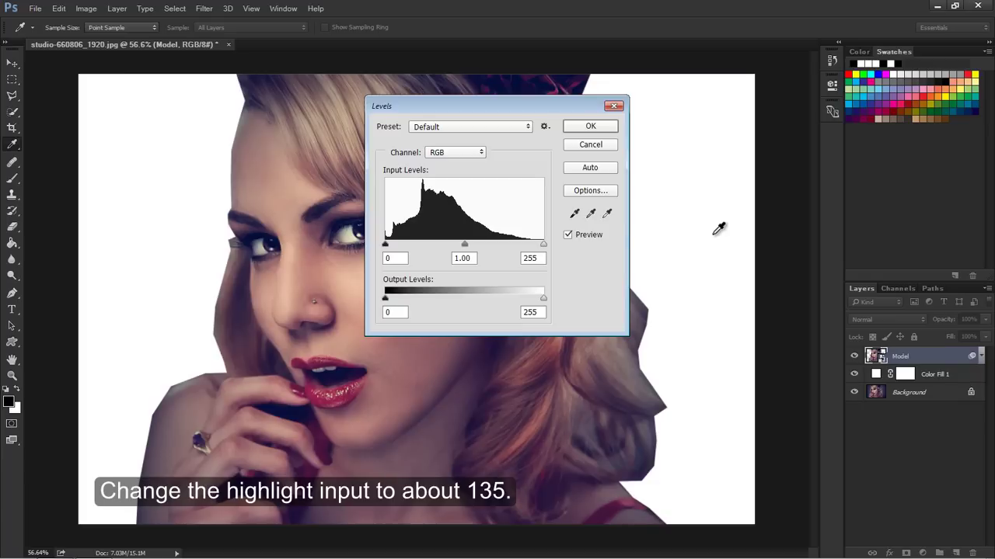
drag(542, 243, 468, 242)
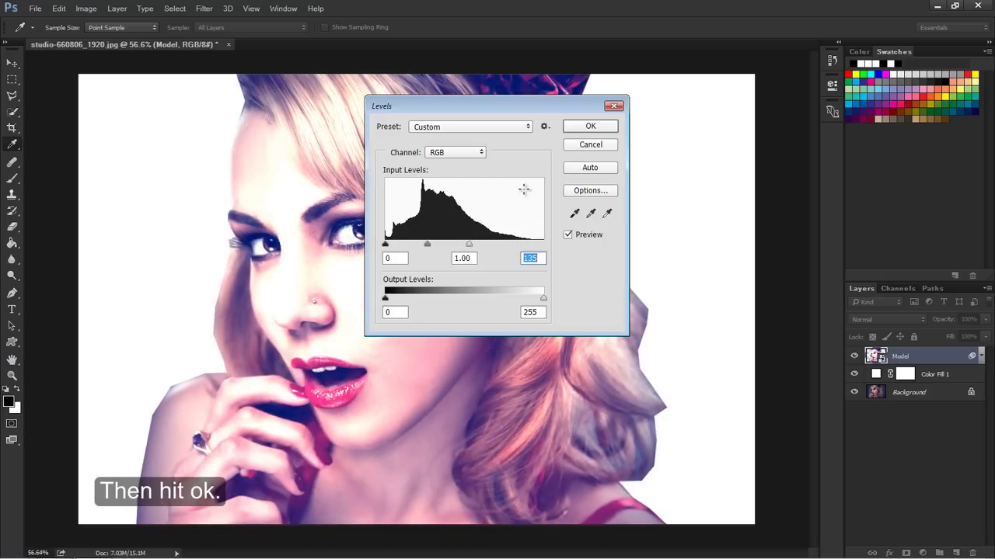
click(591, 126)
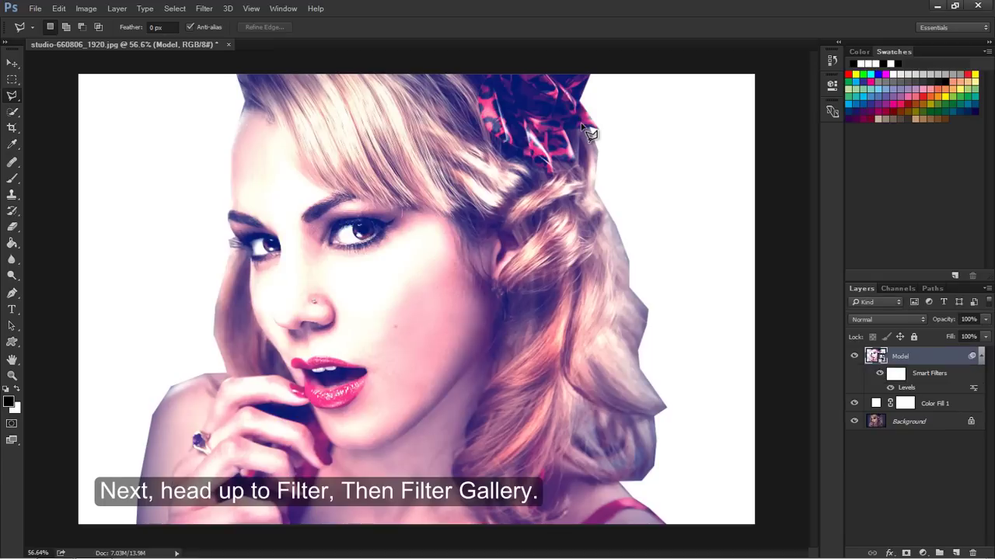
Step: Apply the Filter Gallery's Artistic Poster Edges filter with thickness 10, intensity 1, posterization 2
click(201, 9)
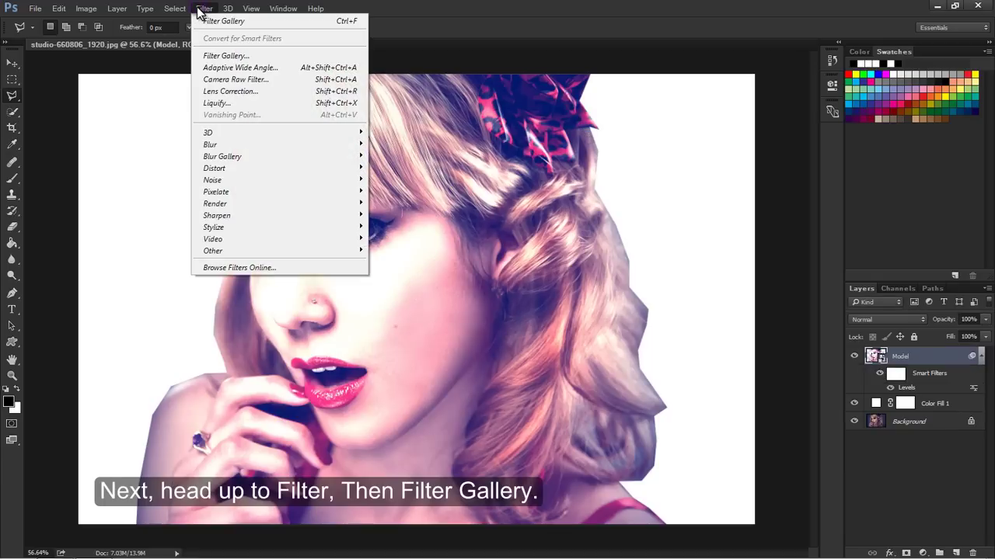
click(202, 56)
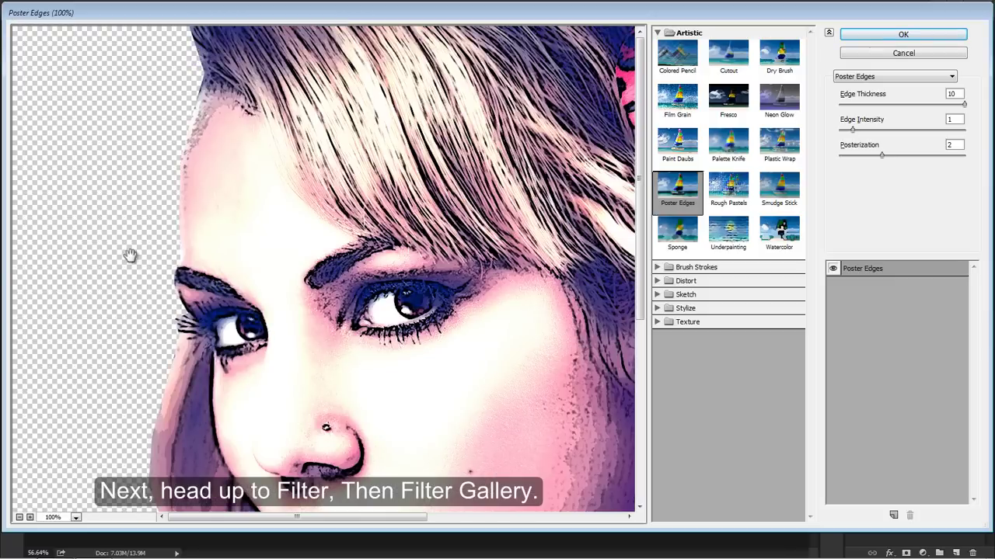
click(19, 517)
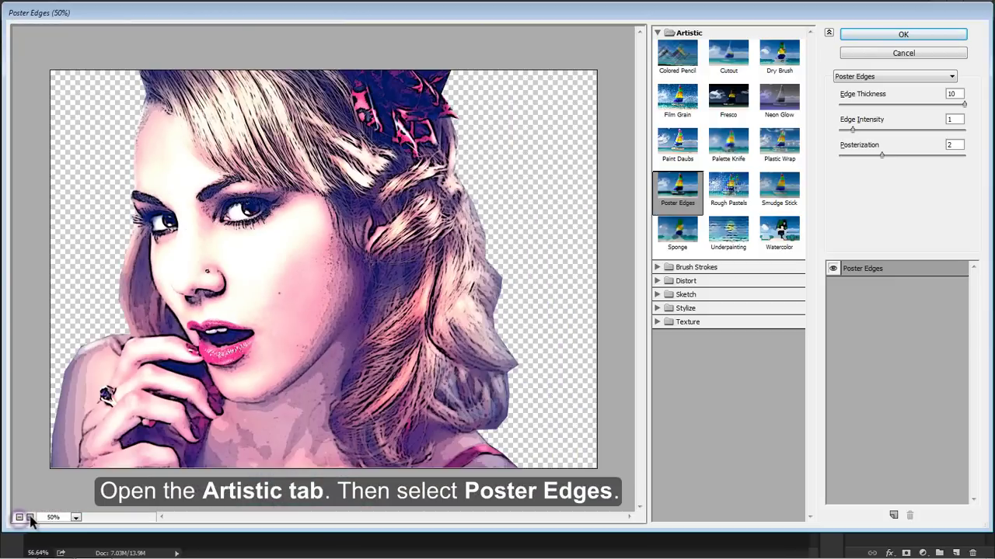
click(30, 517)
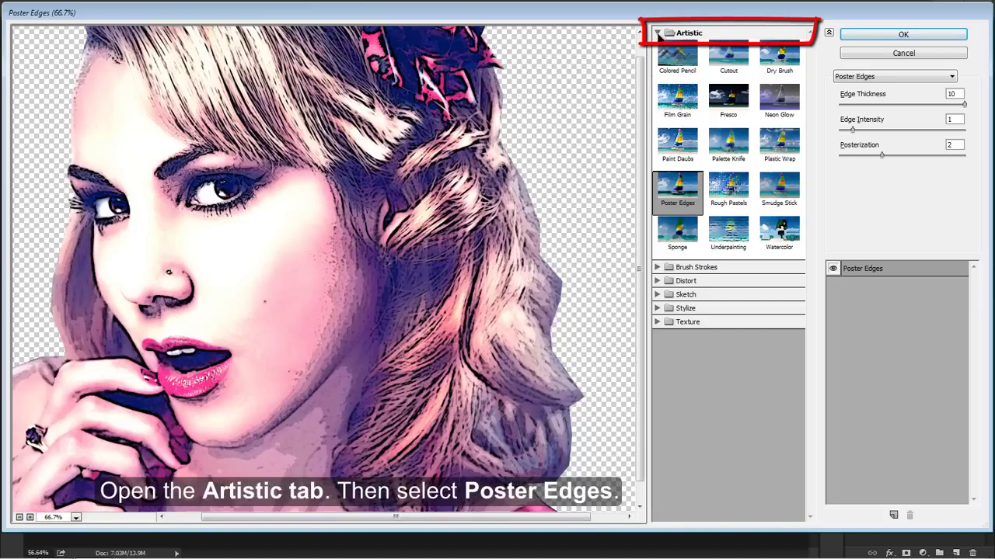
click(659, 33)
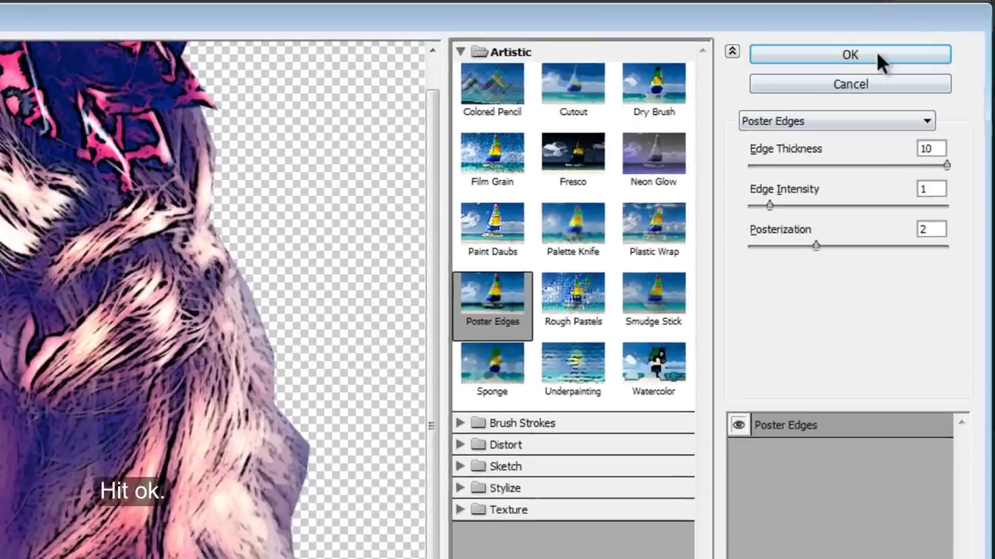
click(875, 51)
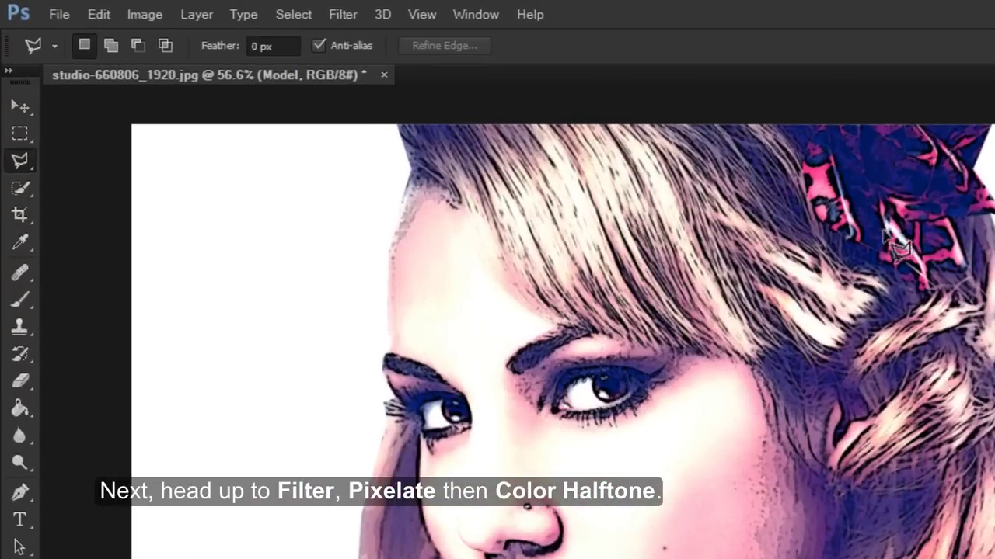
Step: Apply Pixelate > Color Halftone with all four channel screen angles set to 100
click(342, 14)
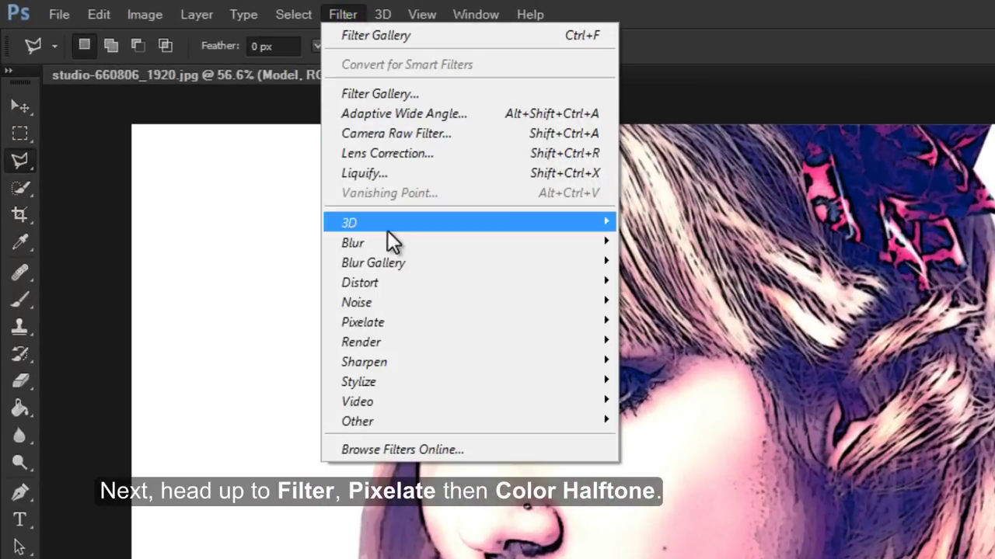
mouse_move(363, 322)
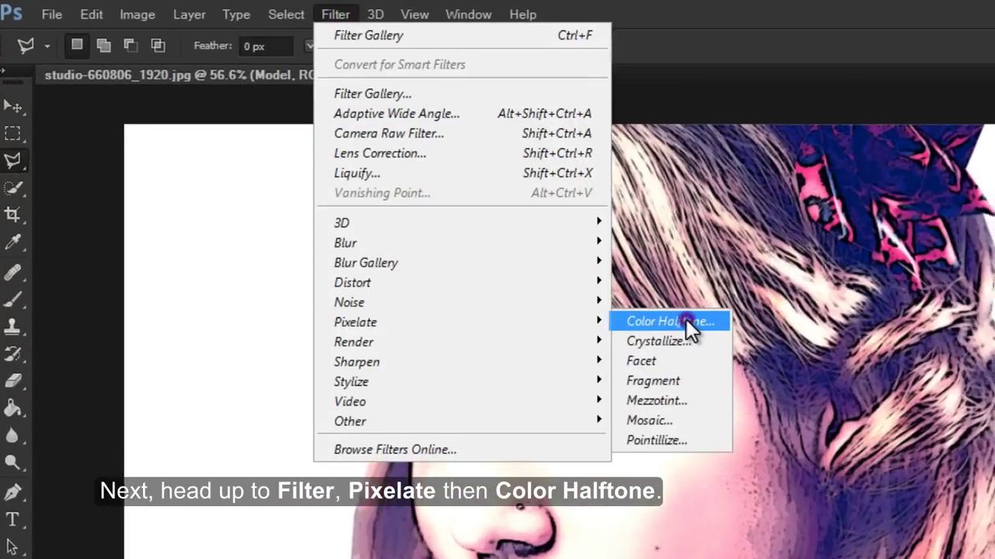
click(691, 322)
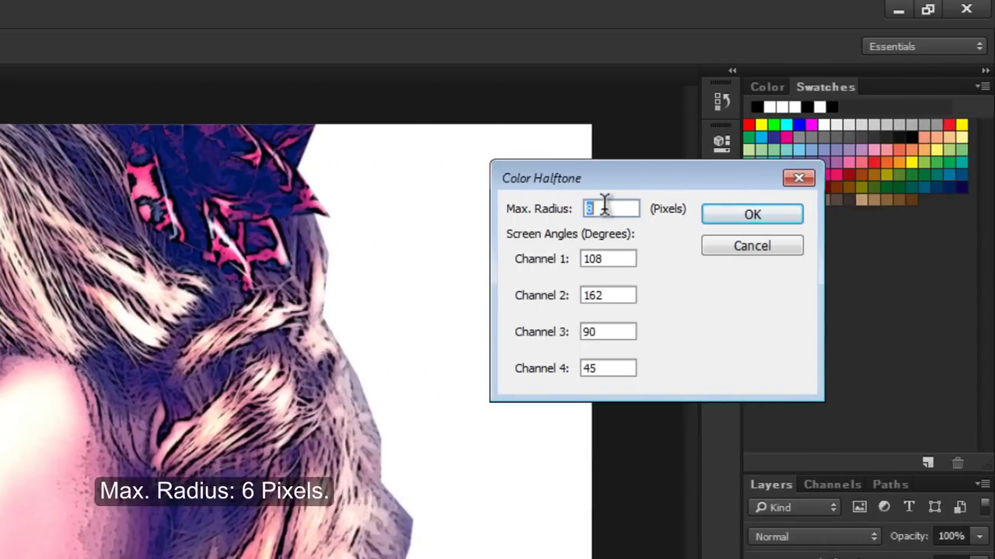
text(6)
double_click(618, 258)
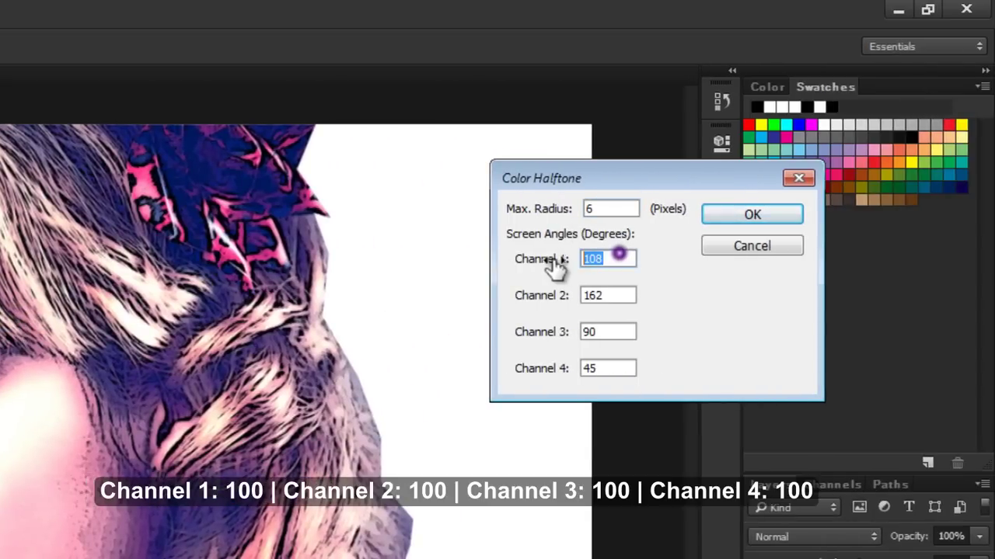
text(1)
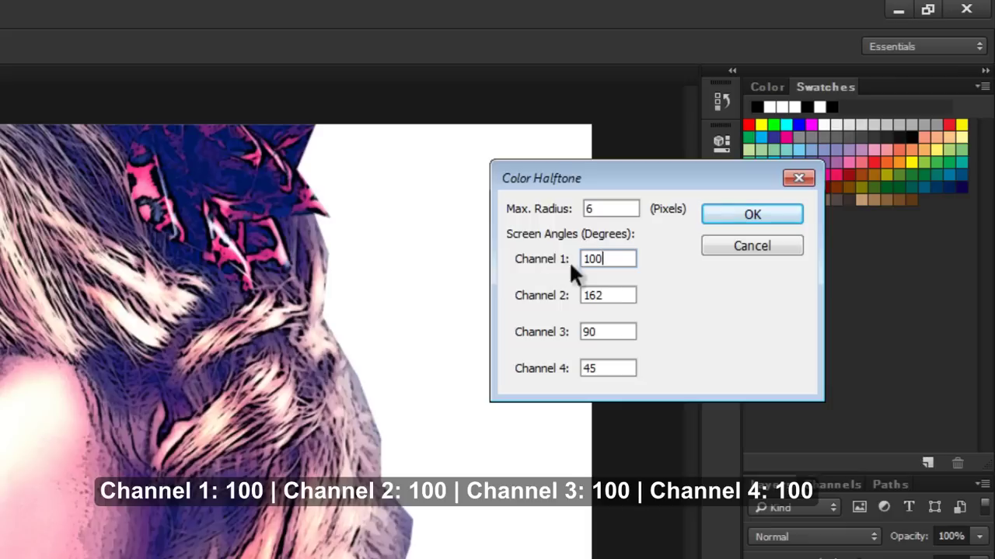
key(Tab)
text(100)
key(Tab)
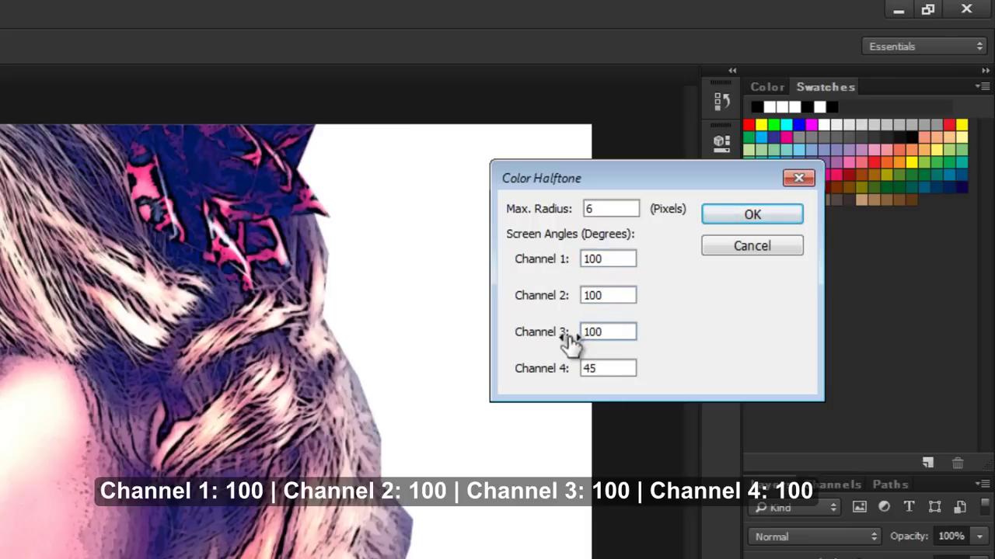
key(Tab)
text(100)
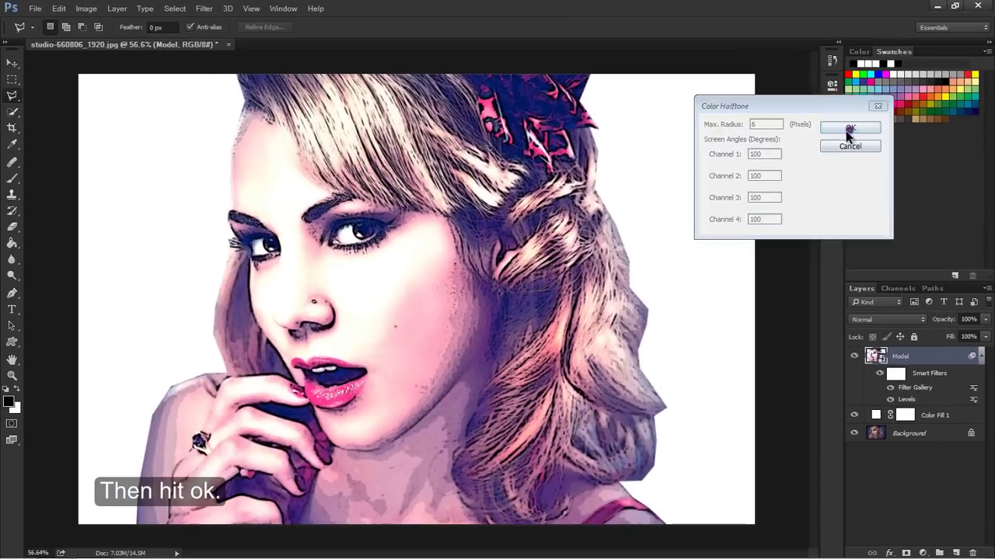
click(788, 182)
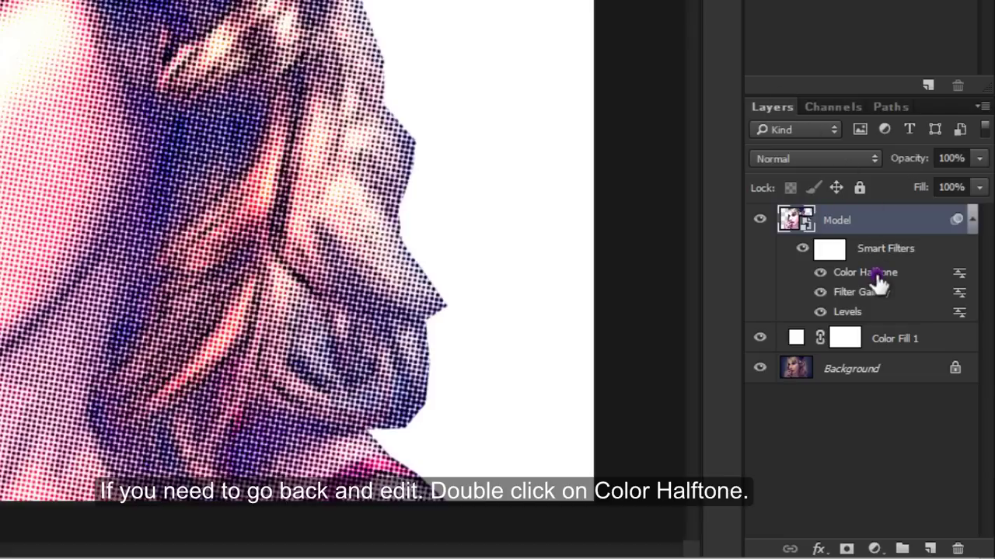
Step: Reopen the Color Halftone smart filter to confirm the 6-pixel maximum radius
double_click(877, 276)
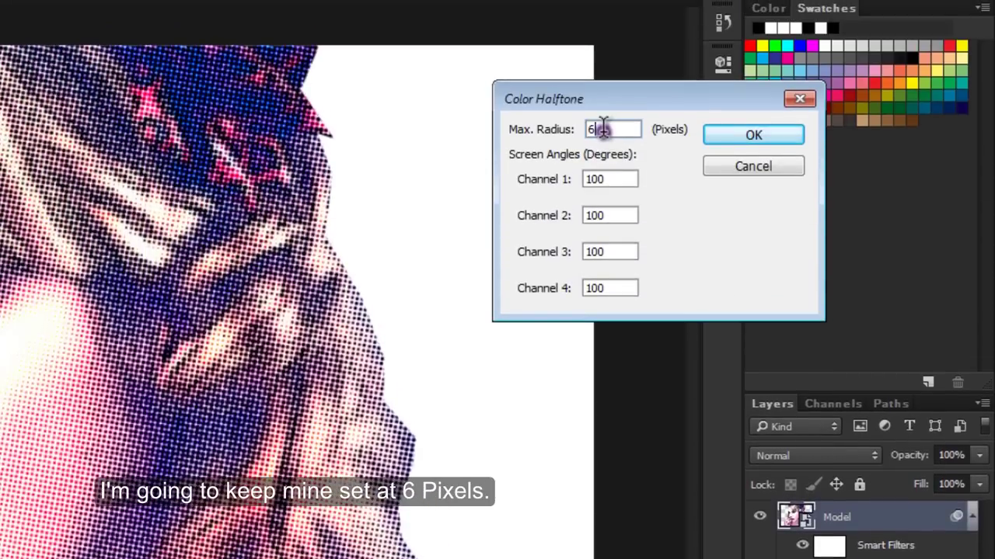
click(604, 129)
click(750, 135)
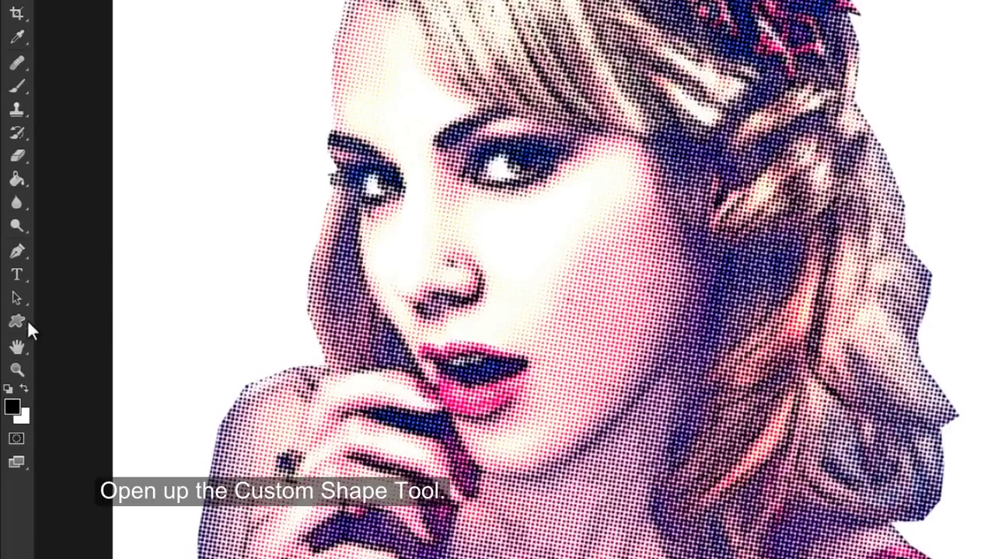
right_click(20, 323)
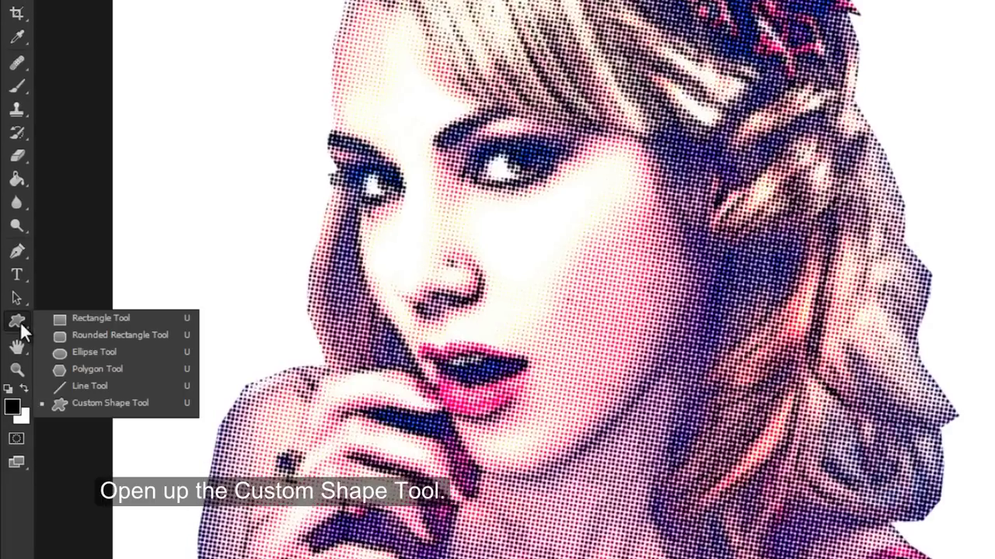
Step: Append the Talk Bubbles set to the custom shapes and pick a speech-bubble shape
click(78, 403)
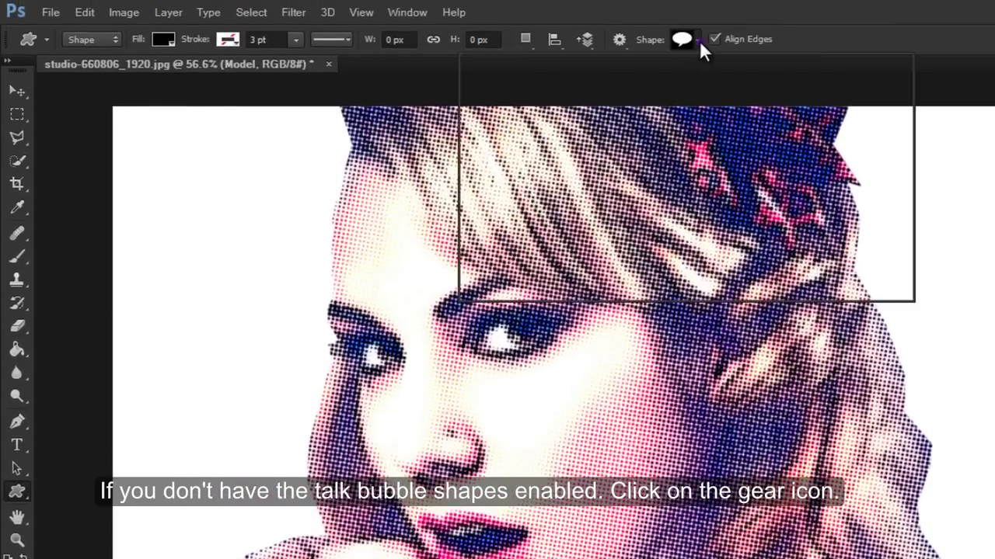
click(697, 40)
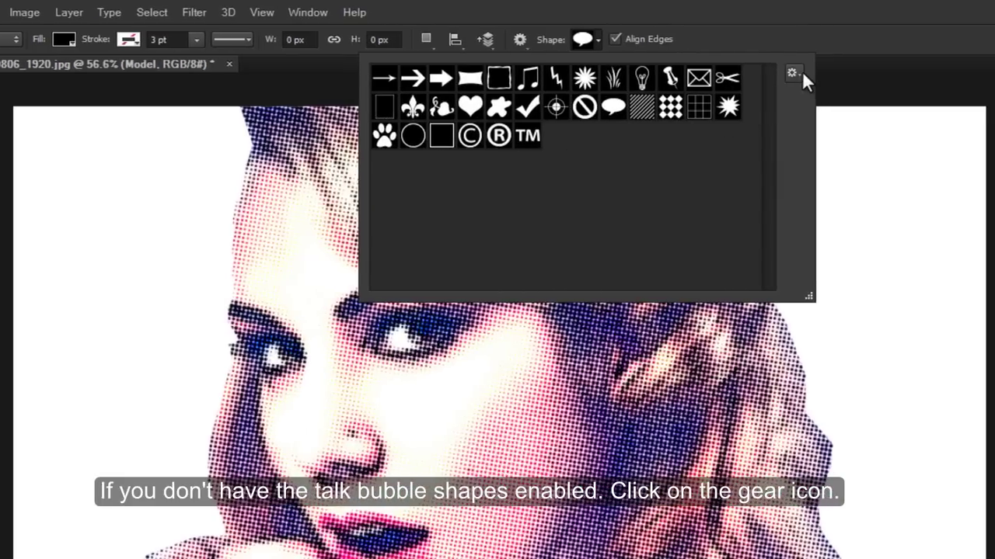
click(892, 73)
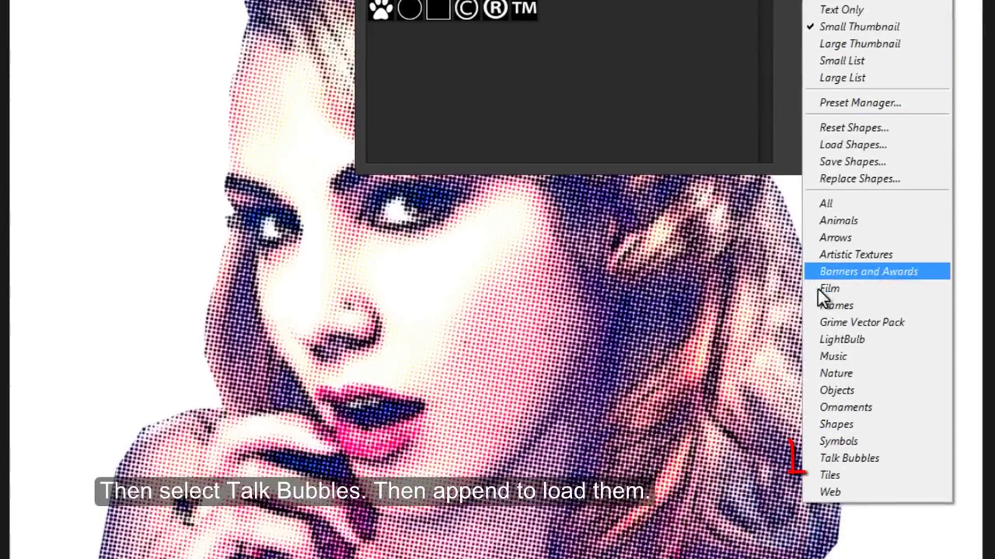
click(824, 459)
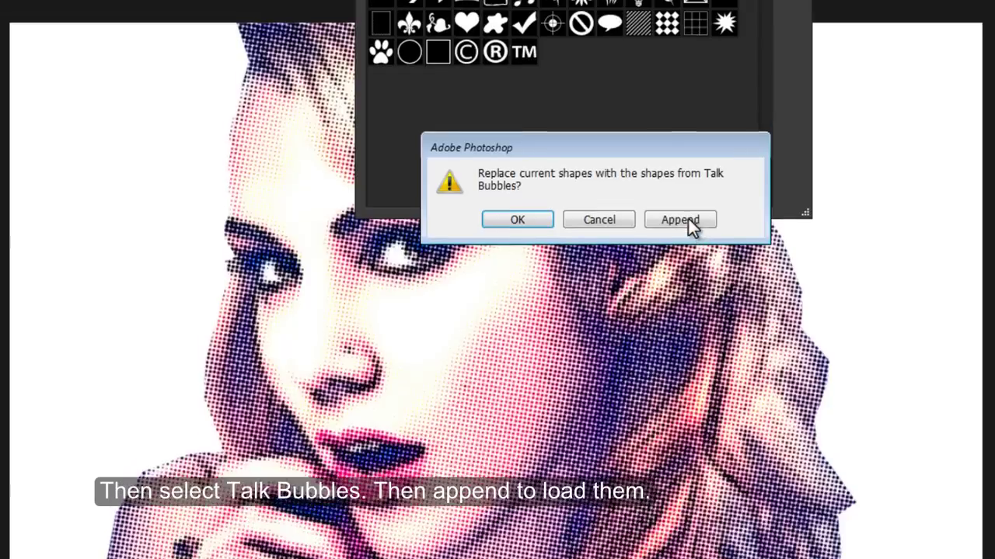
click(680, 220)
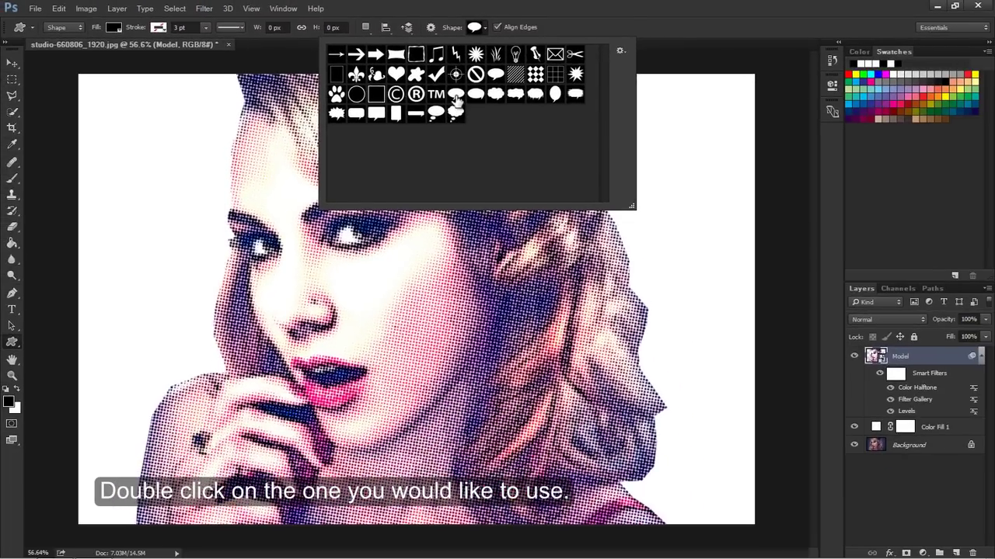
double_click(456, 95)
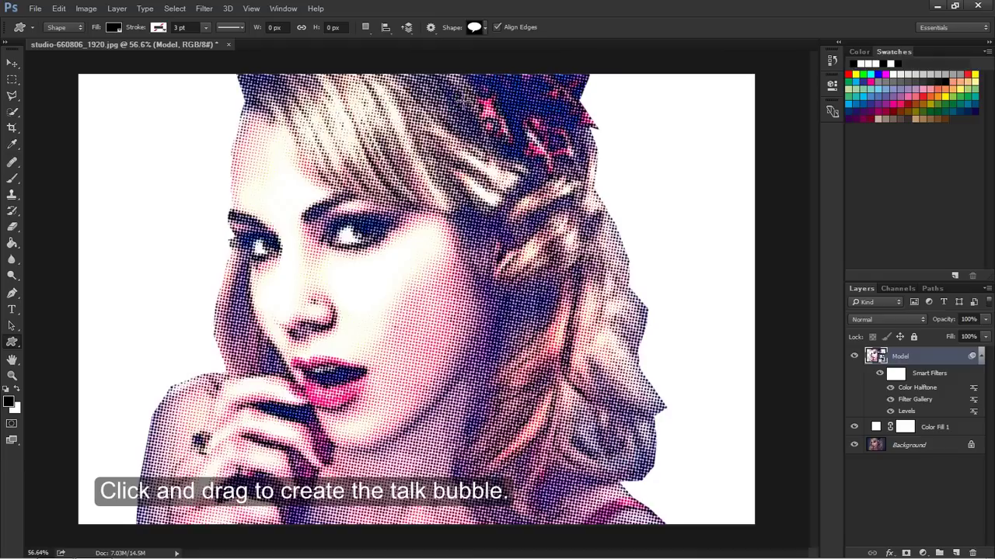
Step: Draw the speech bubble over the portrait's upper-right hair, filled with lavender
drag(461, 100, 723, 288)
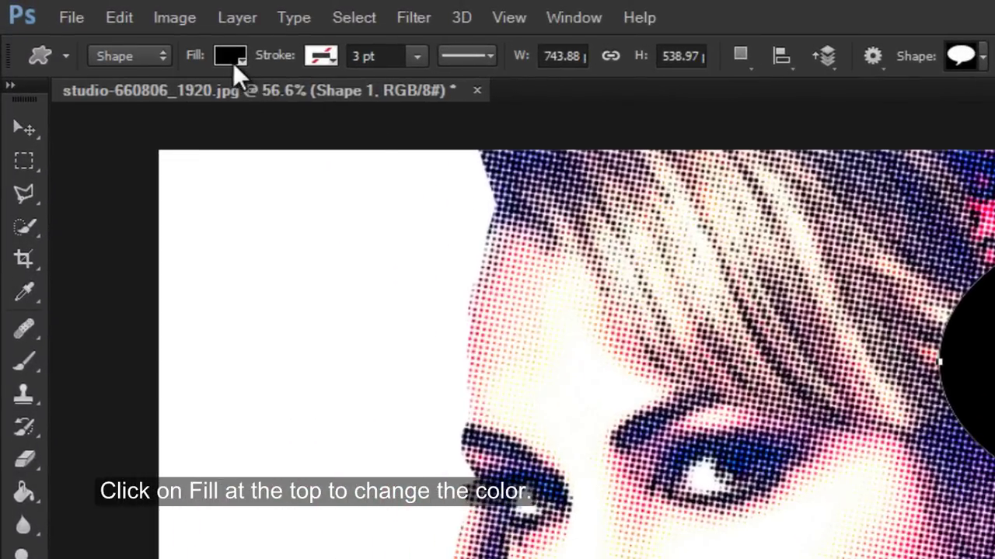
click(232, 62)
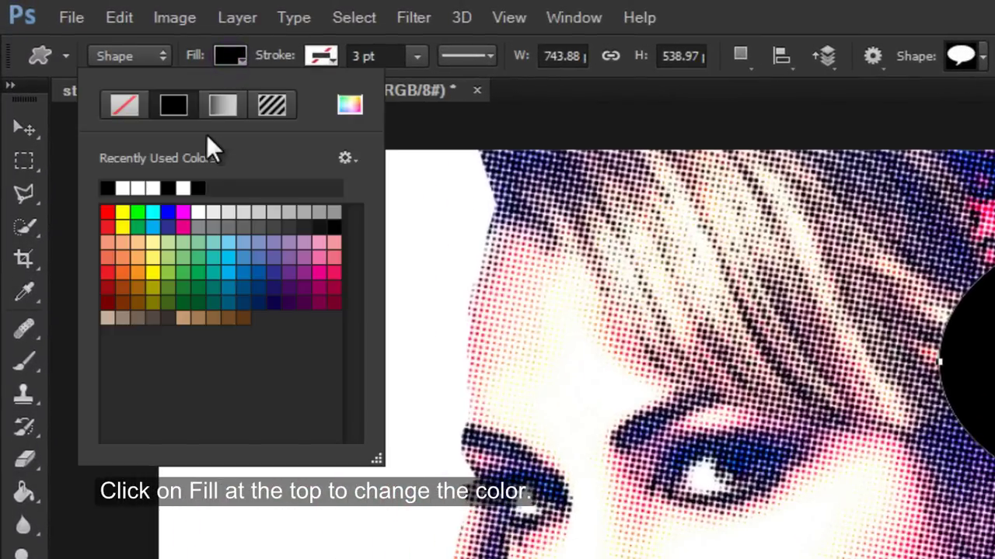
click(277, 240)
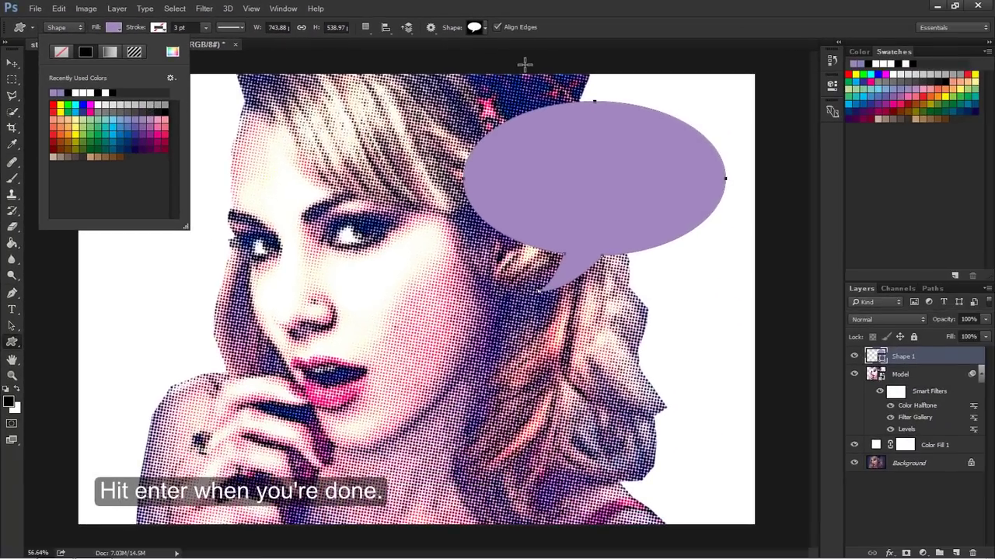
key(Return)
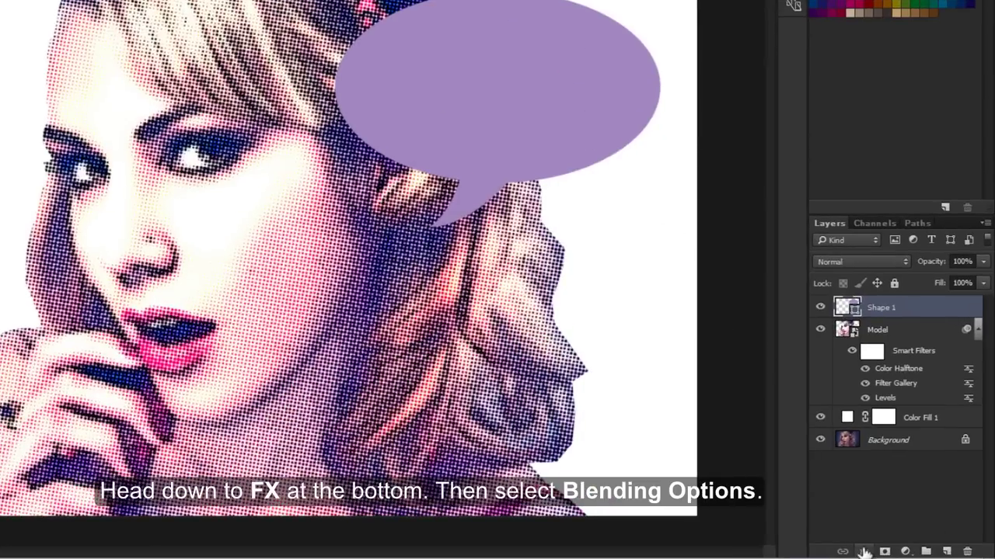
Step: Give the bubble layer a 3 px outside Stroke layer style in black #000000
click(864, 550)
click(876, 364)
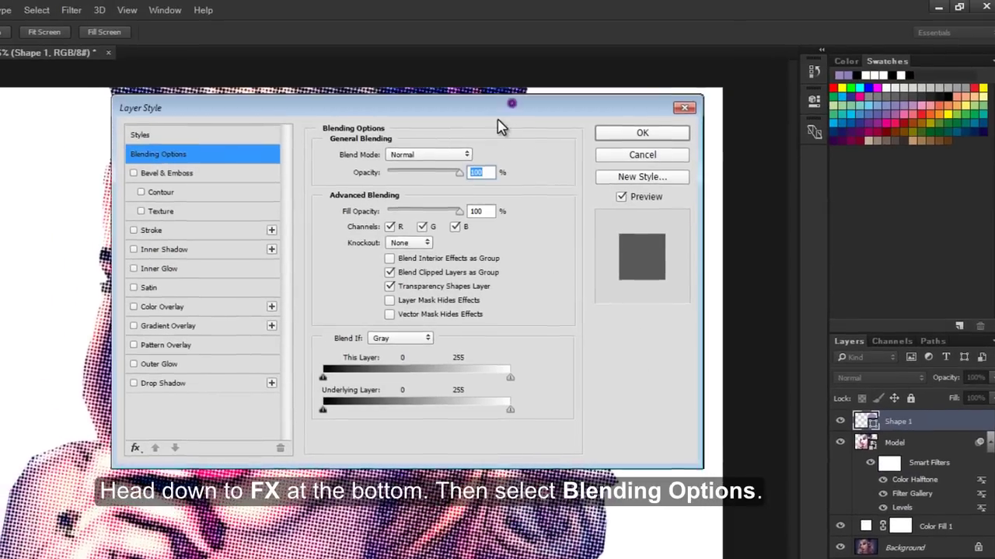
mouse_move(499, 126)
mouse_down()
mouse_move(393, 210)
mouse_move(381, 234)
mouse_up()
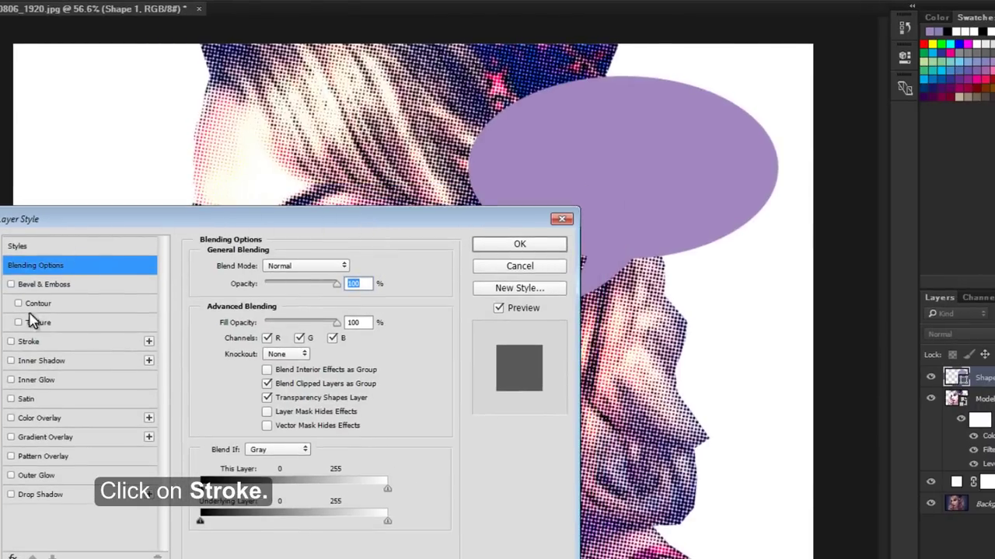
click(11, 342)
click(43, 346)
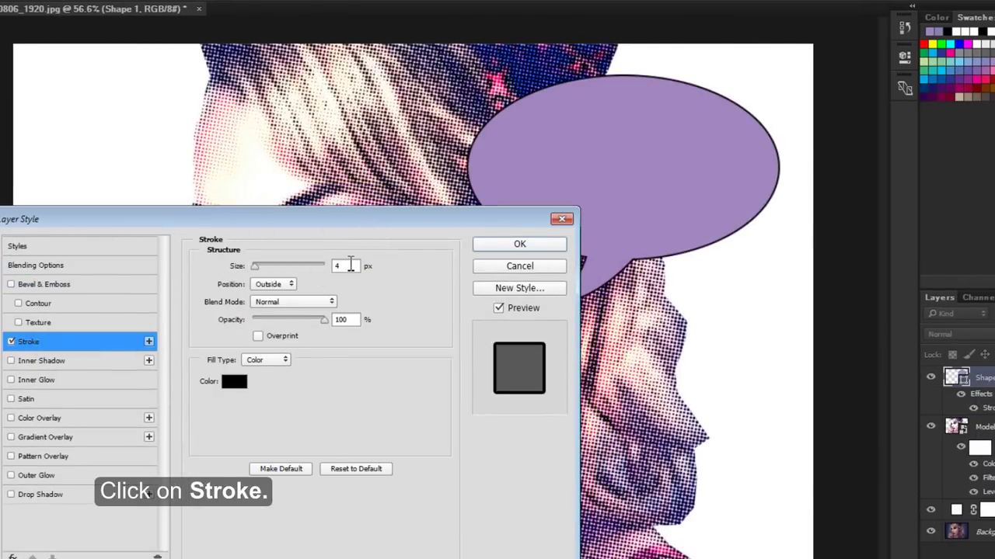
double_click(345, 266)
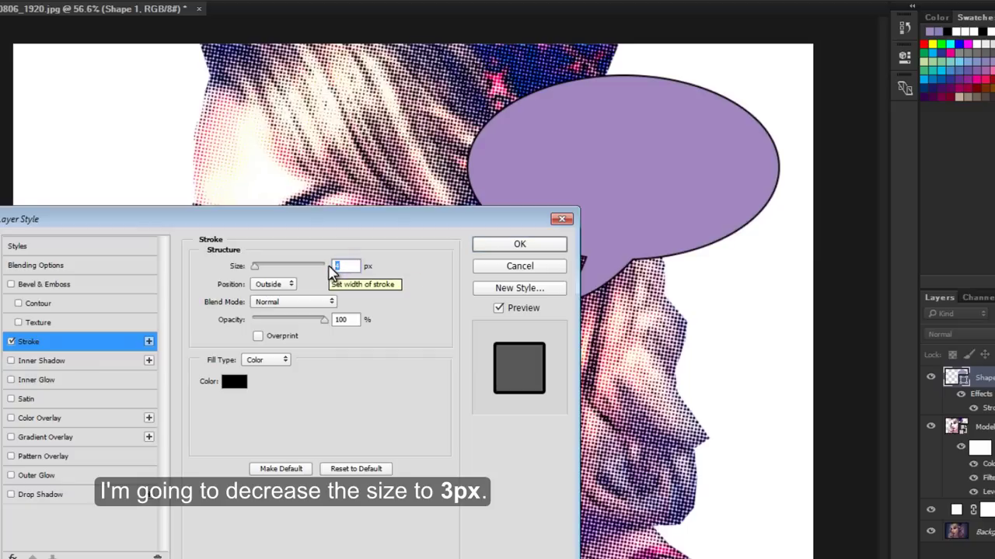
text(3)
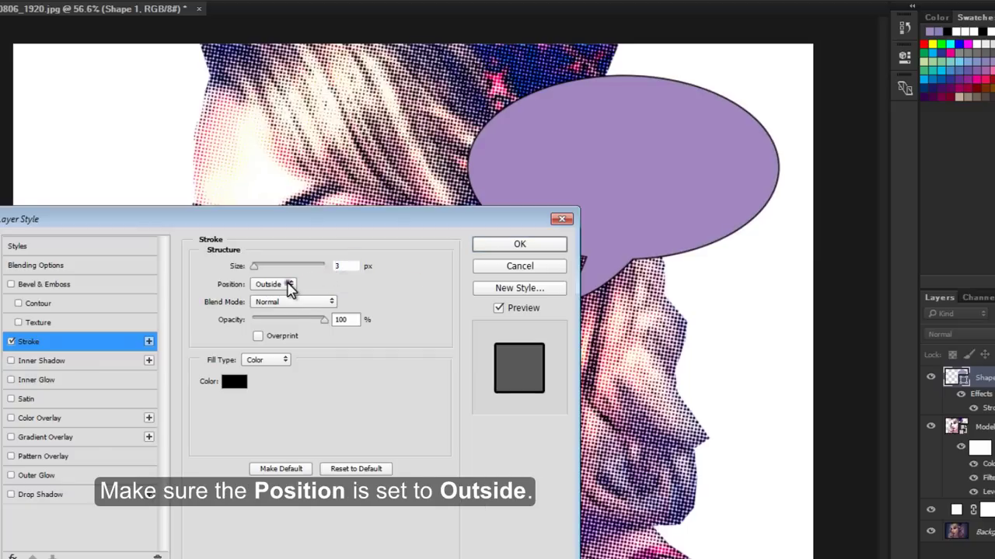
click(286, 285)
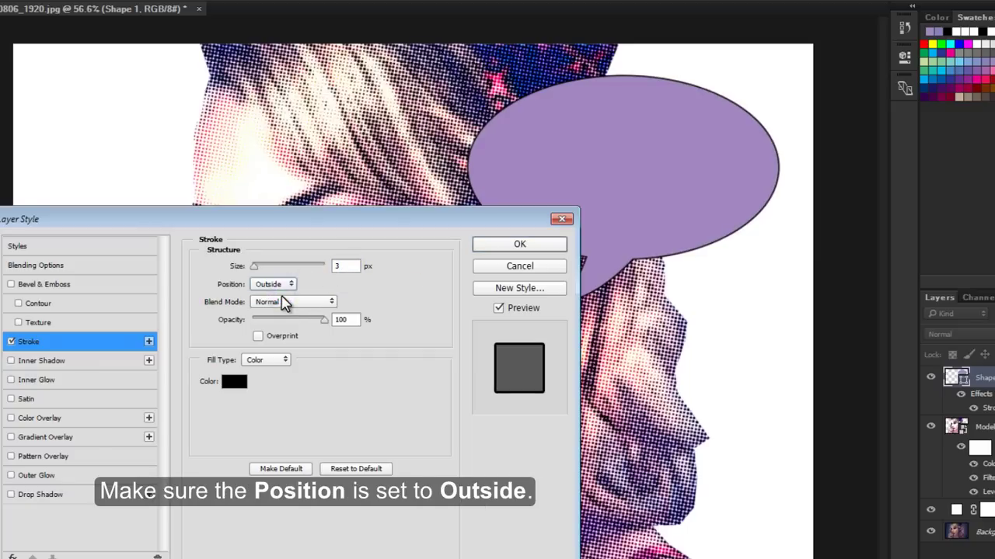
click(234, 382)
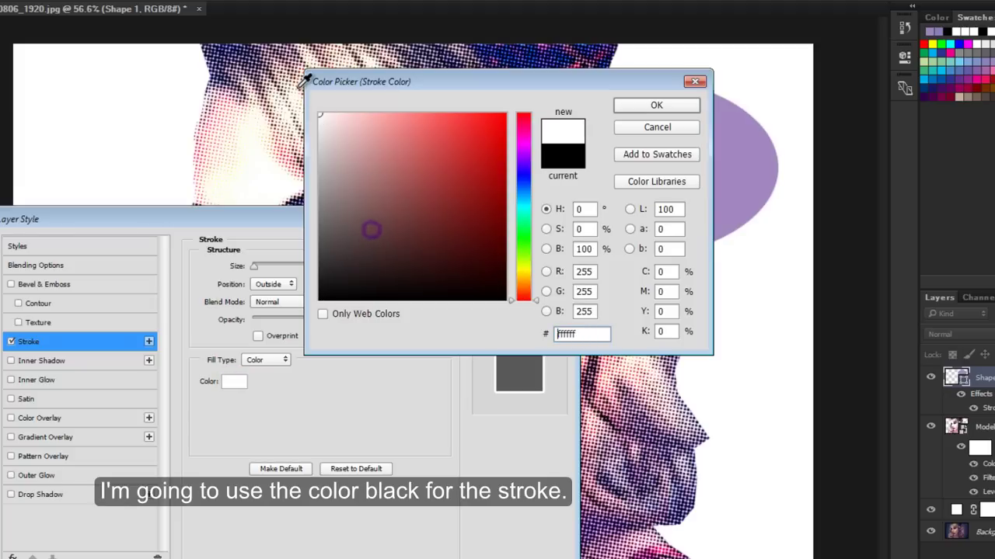
drag(344, 178, 300, 335)
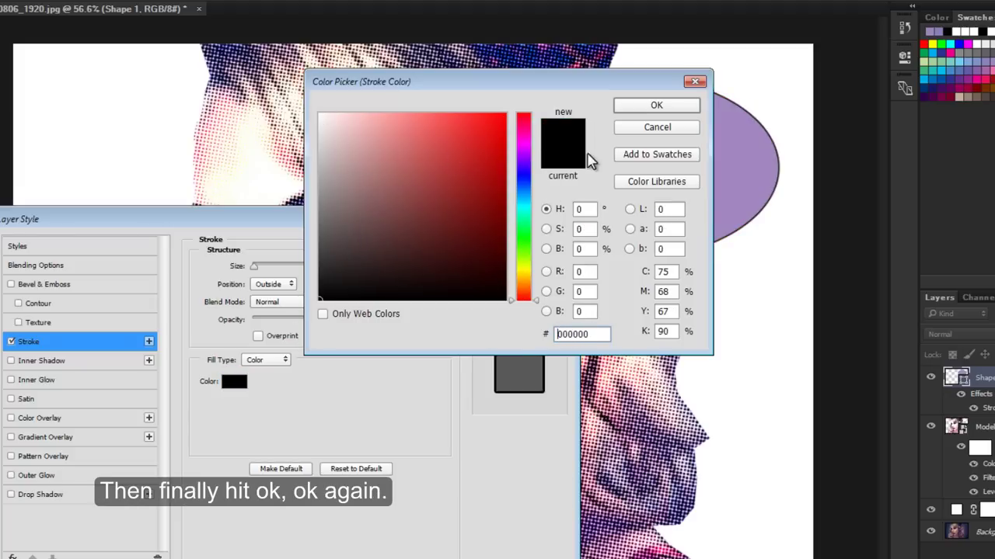
click(655, 105)
click(533, 246)
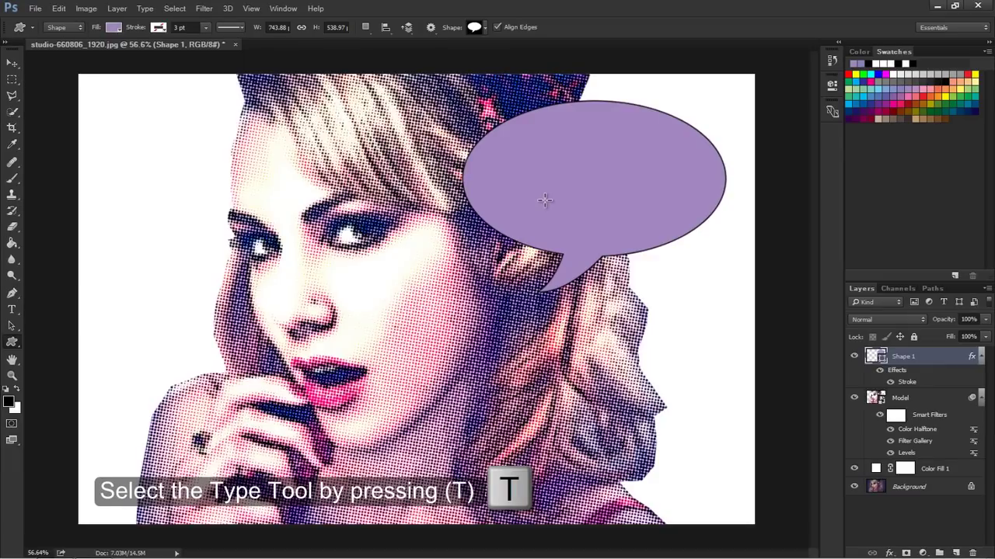
Step: Type 'HELLO THIS IS A COMIC BOOK EFFECT!' in white SF Slapstick Comic inside the bubble
key(t)
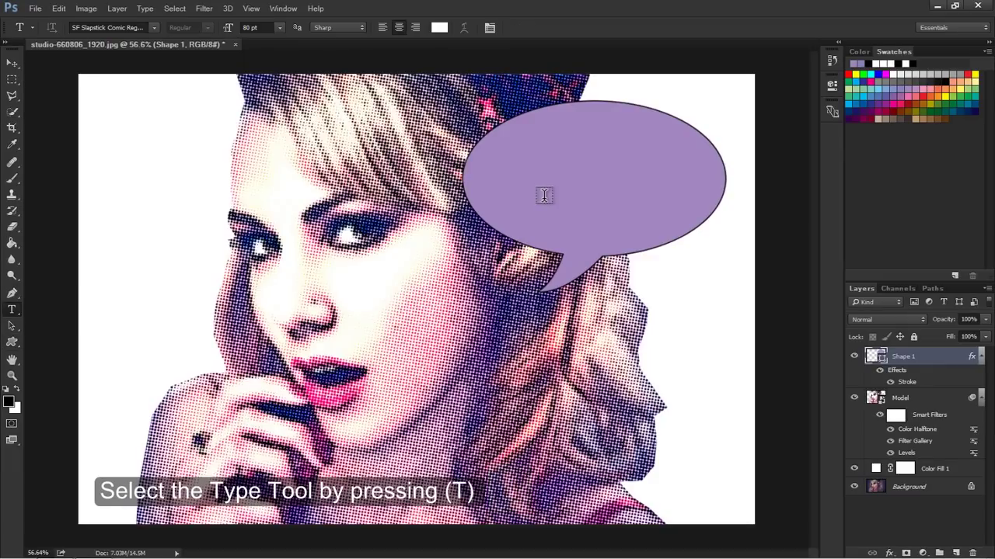
click(140, 28)
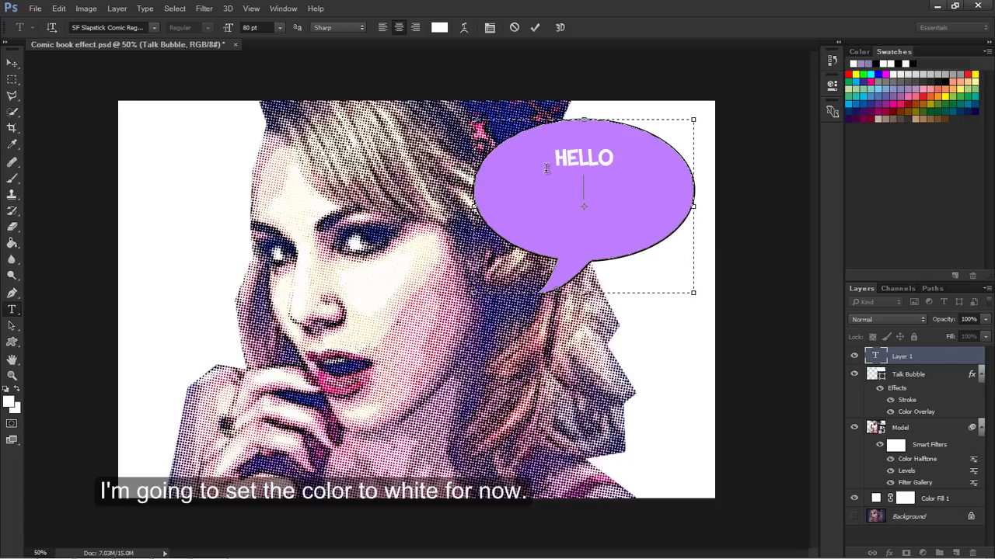
text(THIS IS A COMIC )
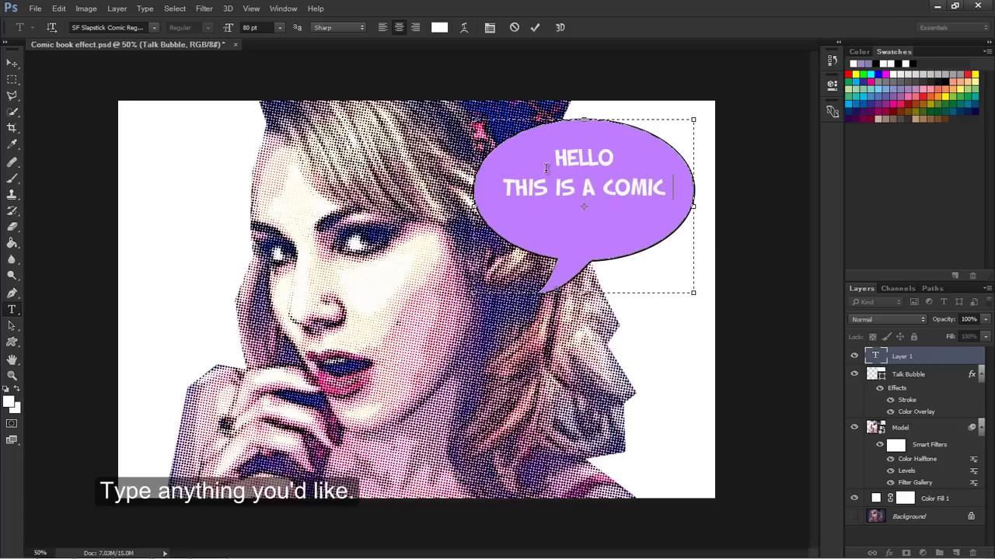
text(BOOK EFFECT!)
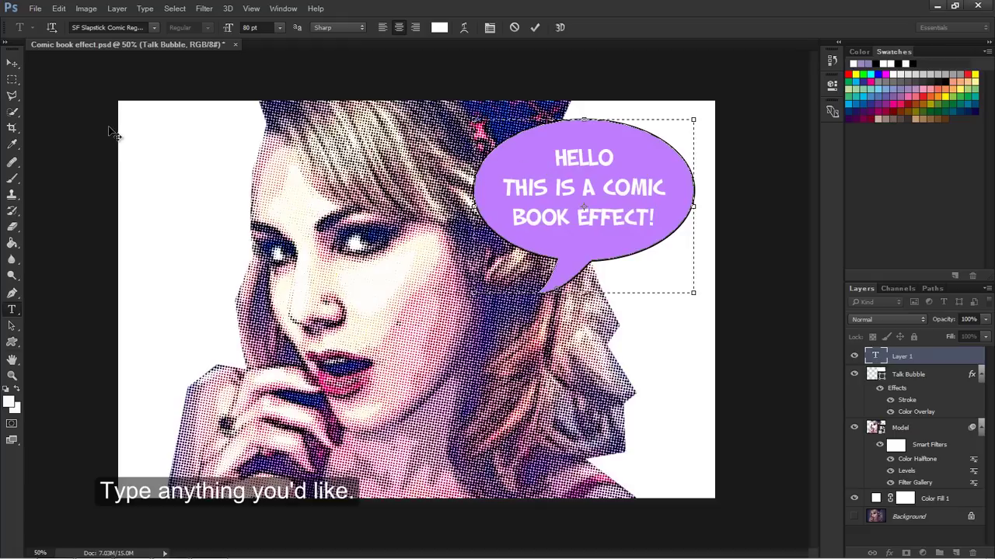
Step: Commit the bubble text and add a 3 px black Stroke layer effect to it
click(12, 63)
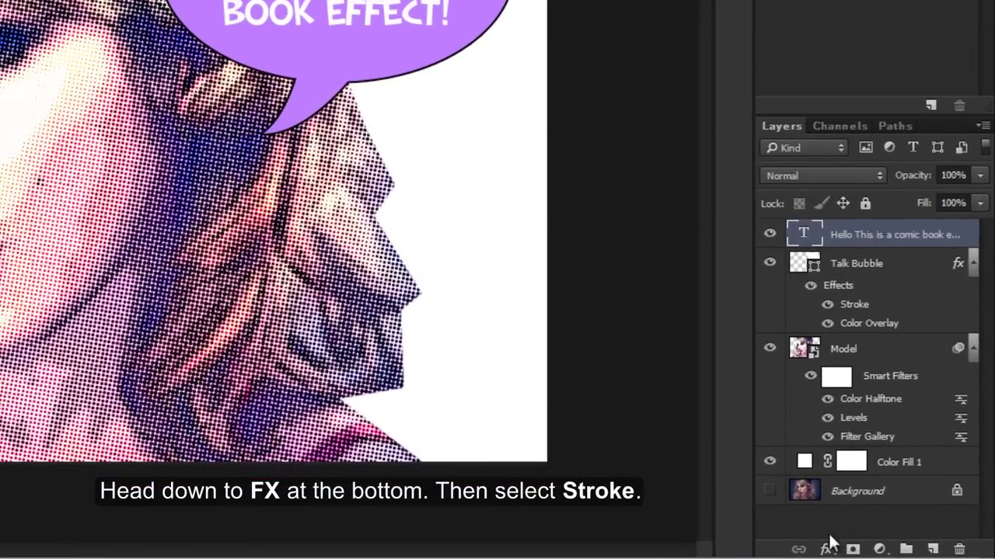
click(827, 548)
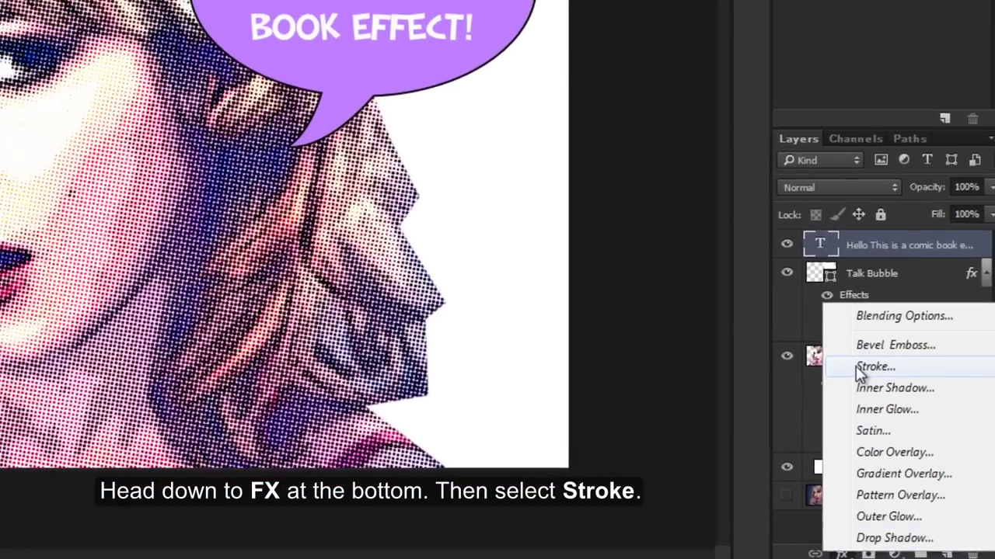
click(859, 359)
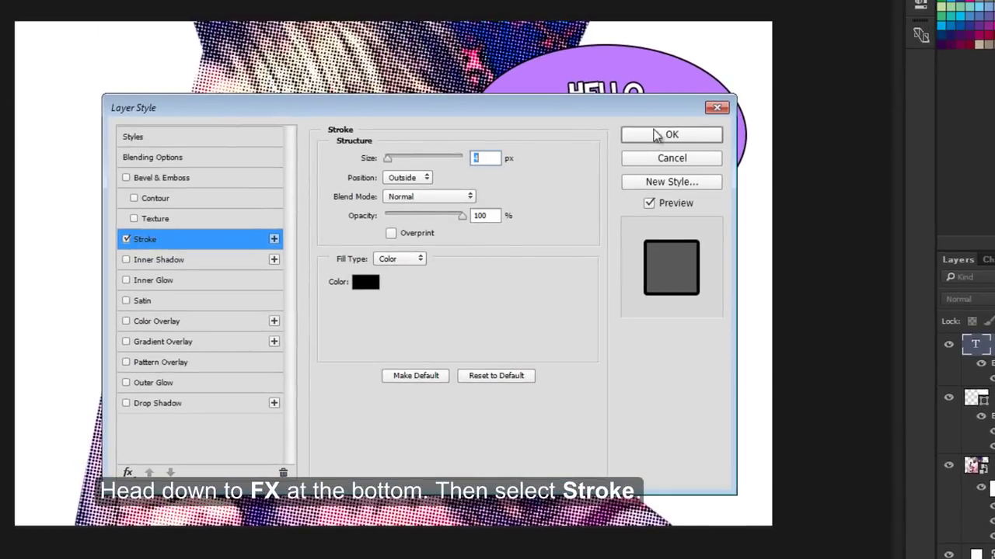
mouse_move(652, 108)
mouse_down()
mouse_move(804, 277)
mouse_move(837, 264)
mouse_up()
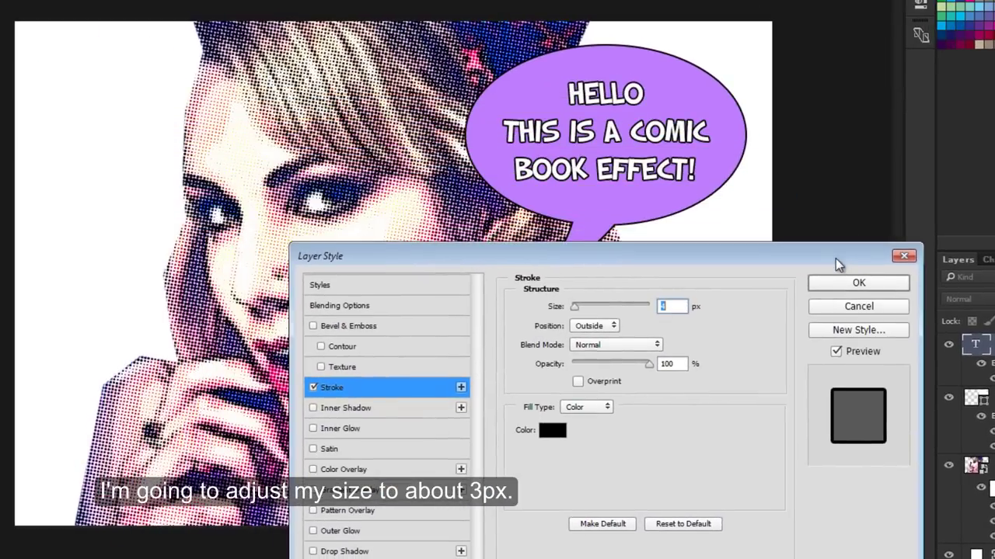
text(3)
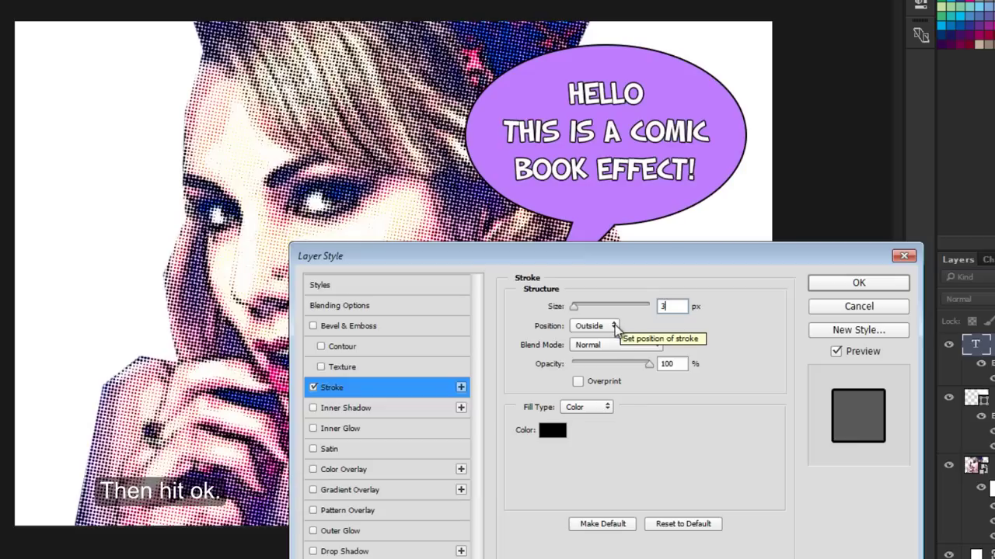
click(850, 284)
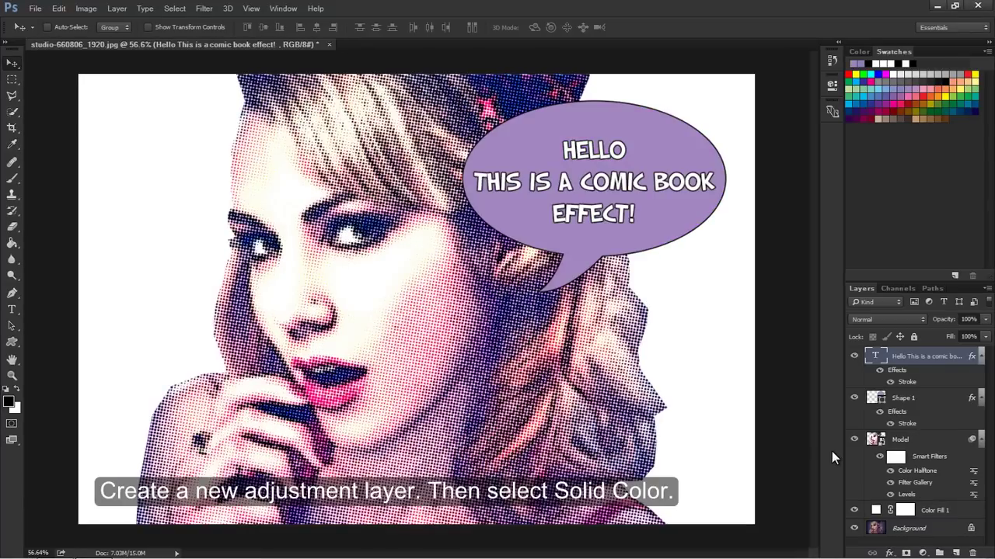
Step: Add a white Solid Color fill layer
click(922, 553)
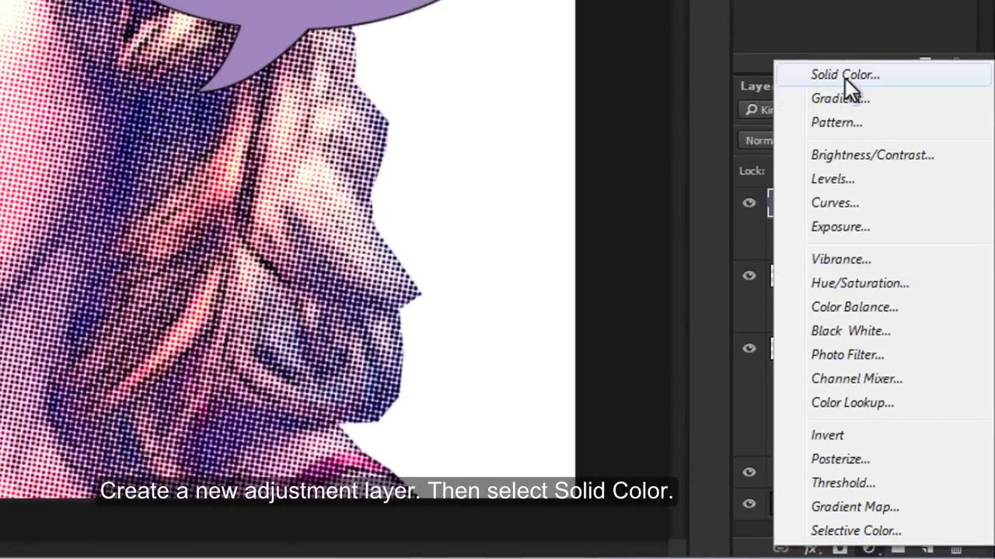
click(829, 24)
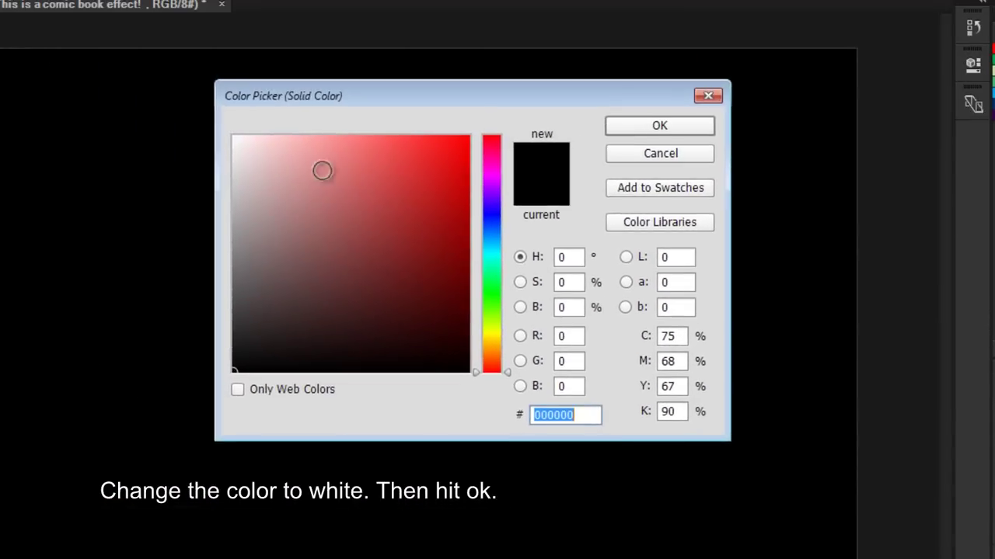
drag(322, 169, 233, 137)
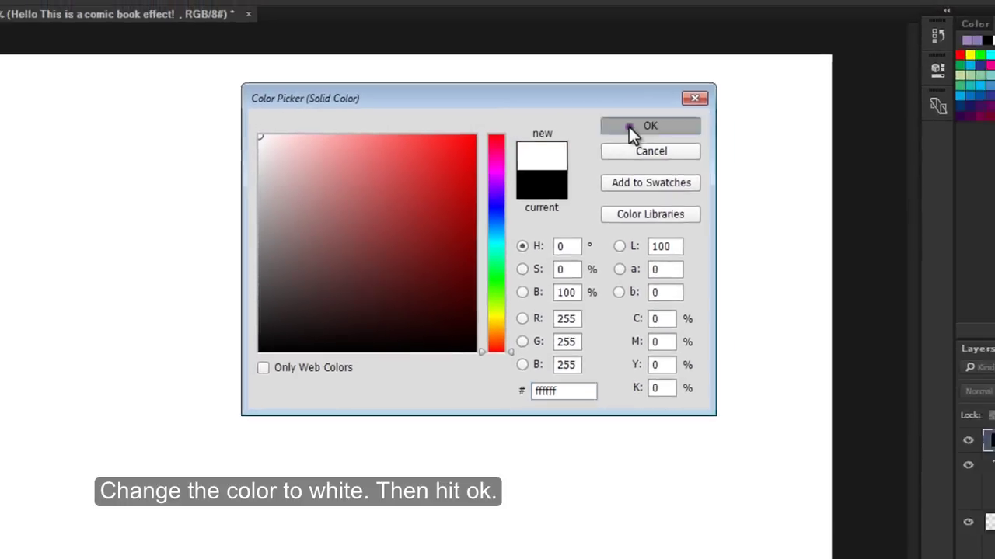
click(659, 125)
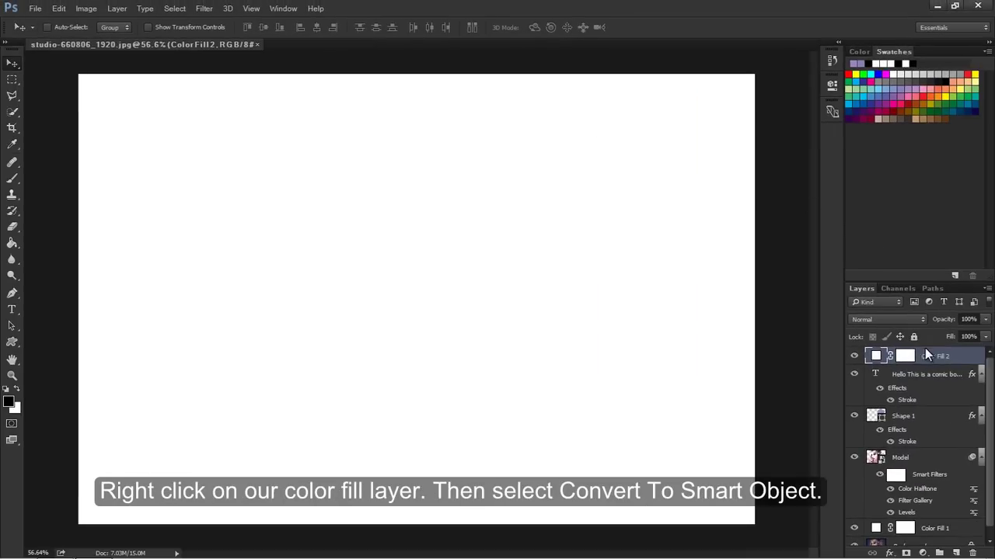
Step: Convert the Color Fill 2 layer to a smart object and open the Filter Gallery
right_click(930, 355)
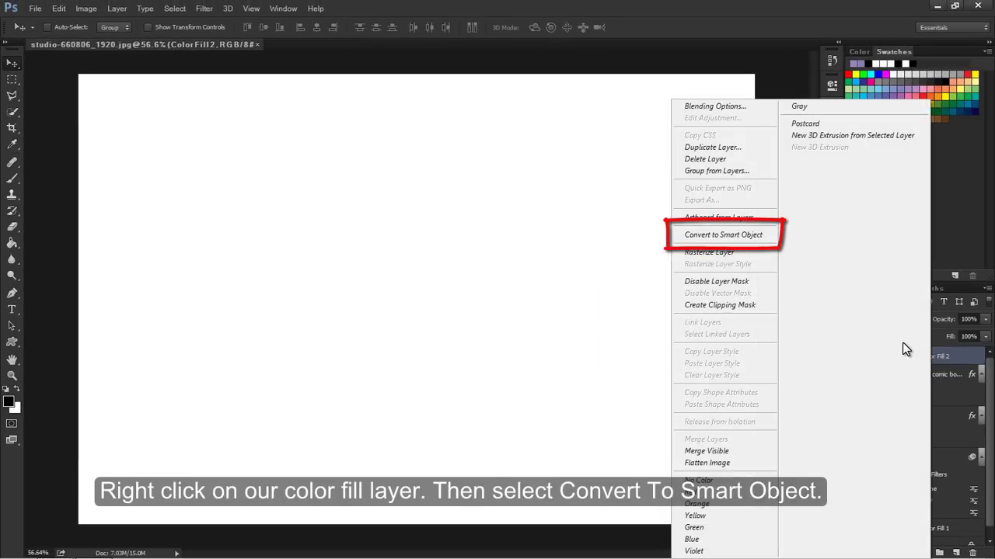
click(769, 234)
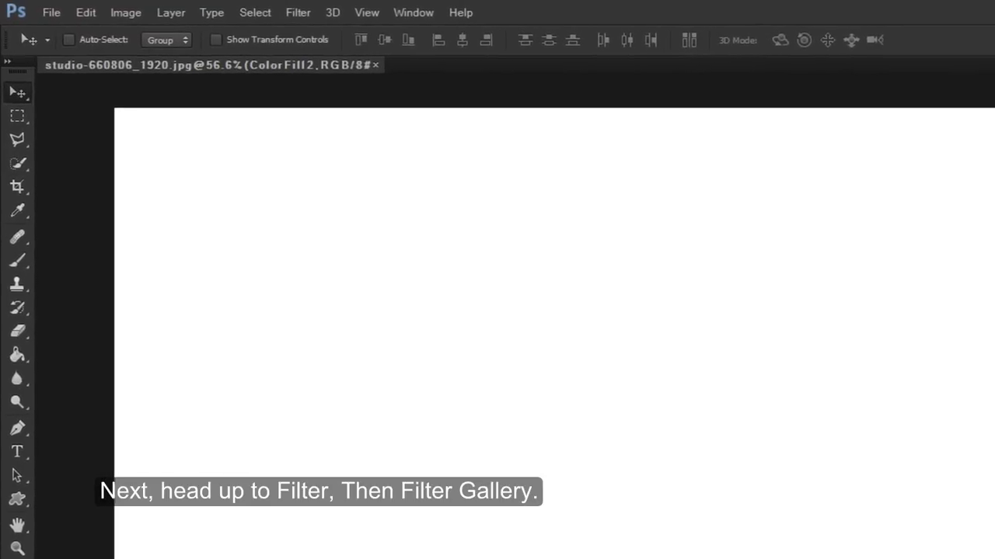
click(304, 13)
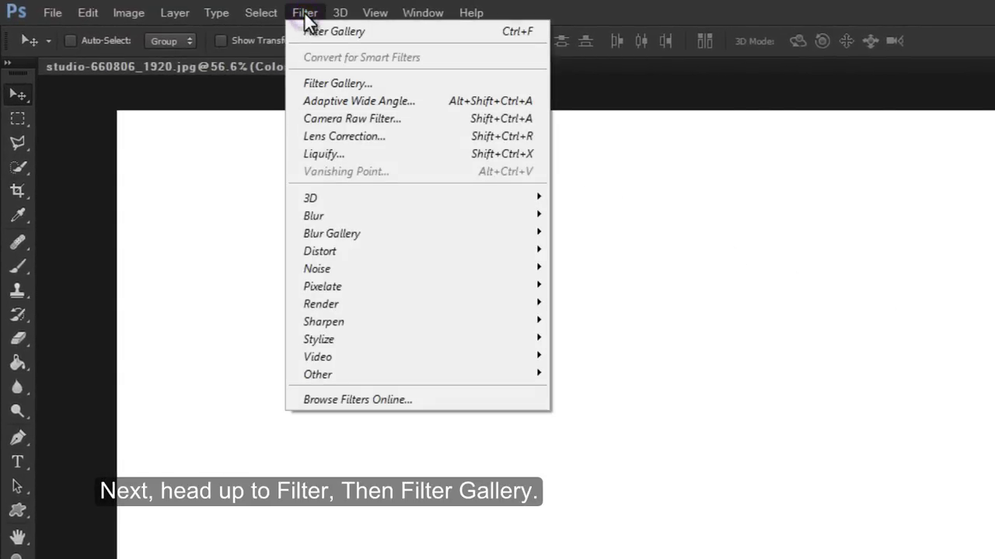
click(307, 82)
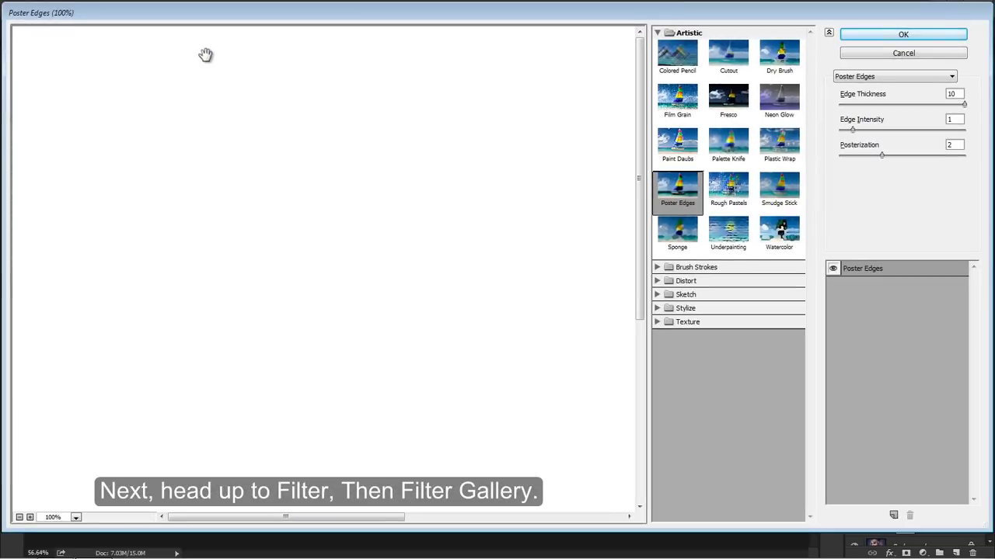
Step: Apply the Sketch > Note Paper filter with Image Balance 1, Graininess 15 and Relief 16
click(656, 295)
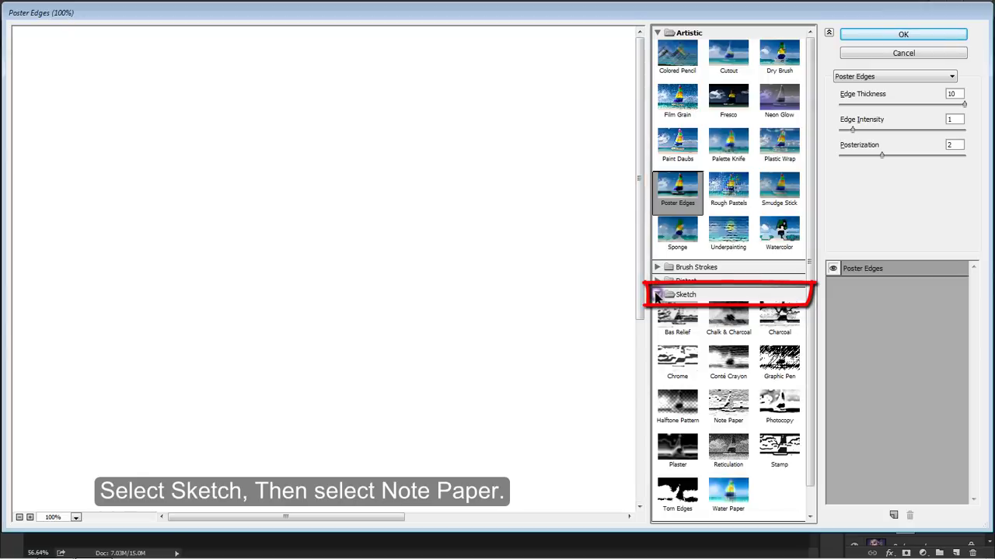
click(726, 406)
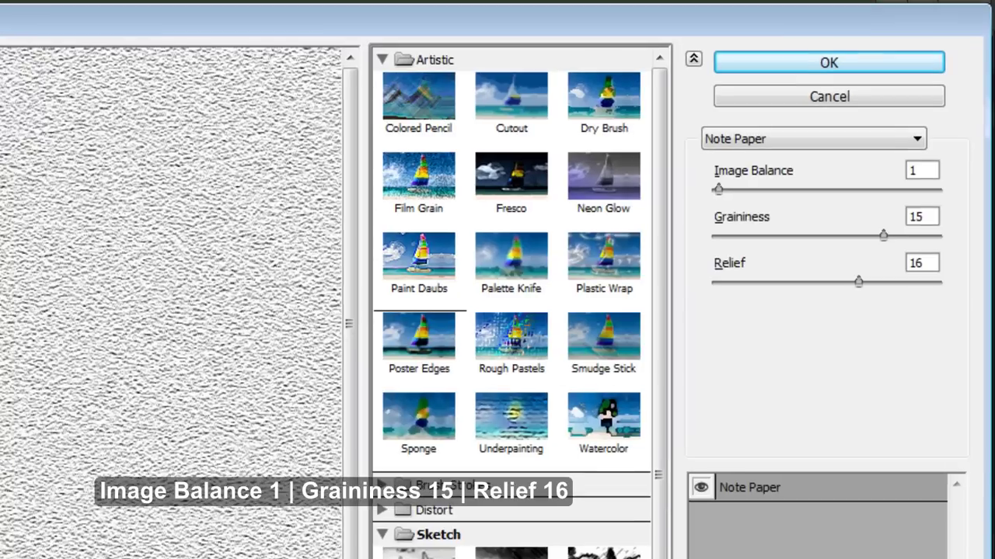
click(919, 169)
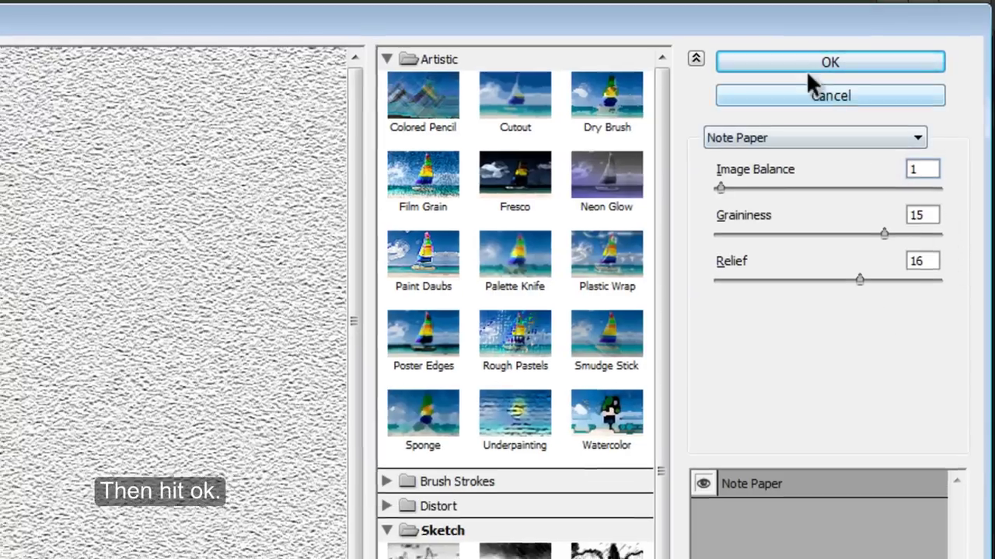
click(806, 66)
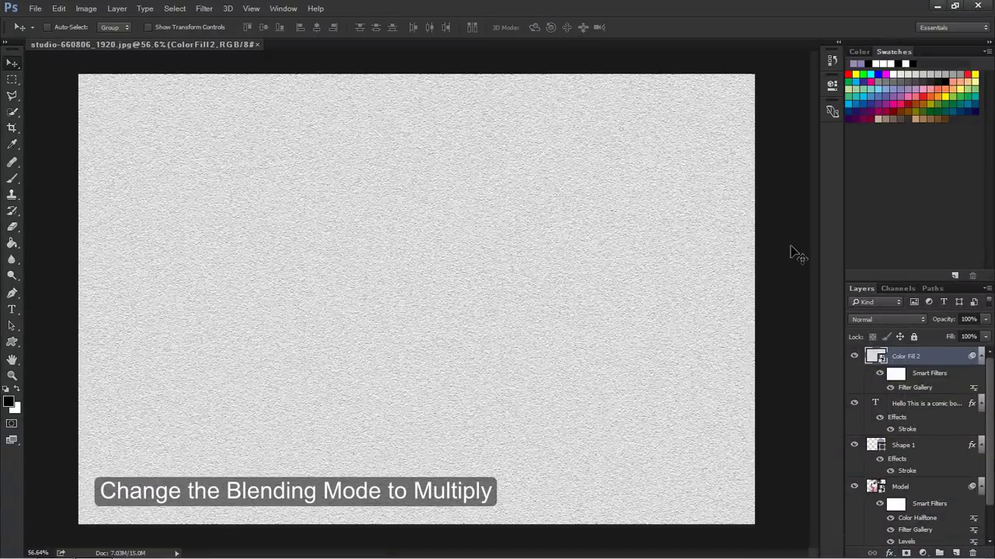
Step: Set Color Fill 2 to Multiply blend mode at 50% opacity
click(871, 320)
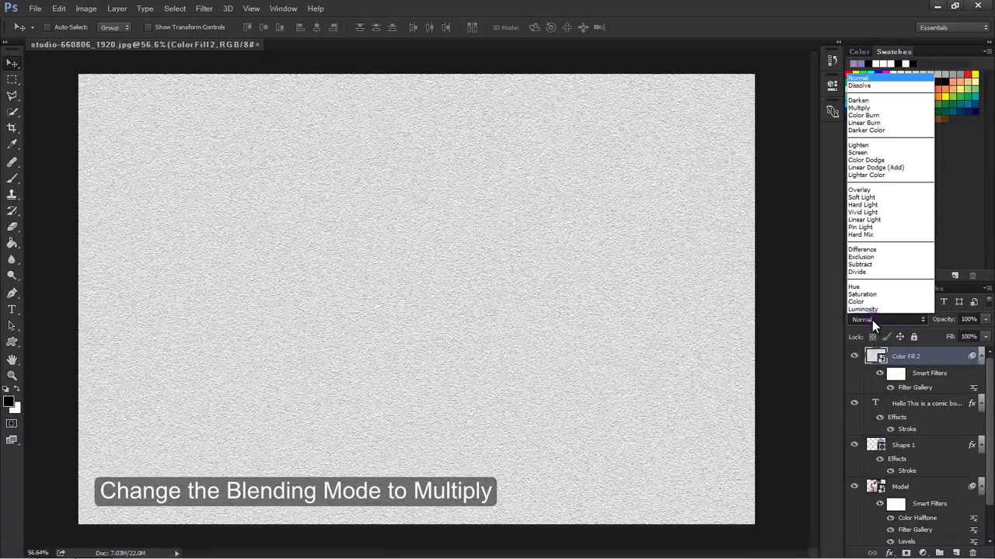
click(857, 108)
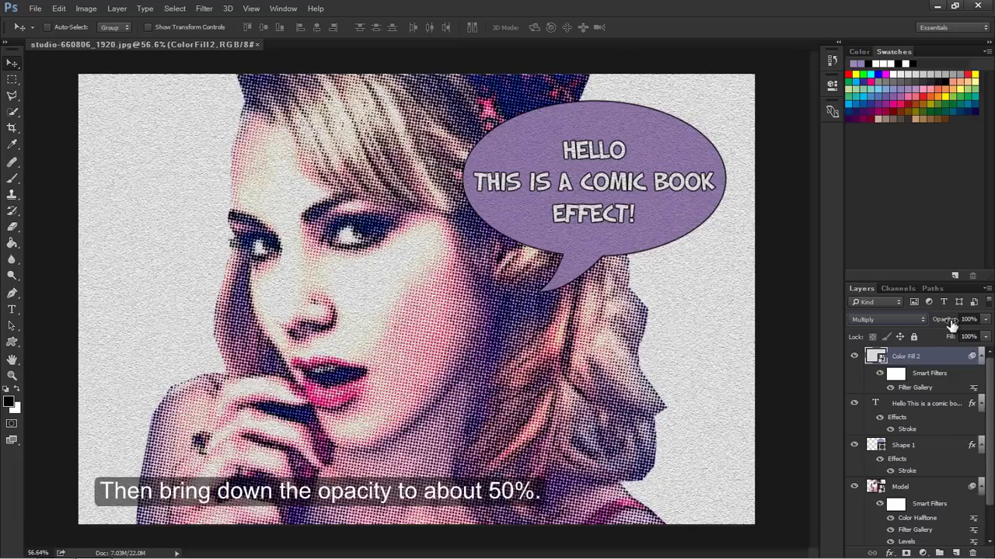
drag(951, 325, 931, 327)
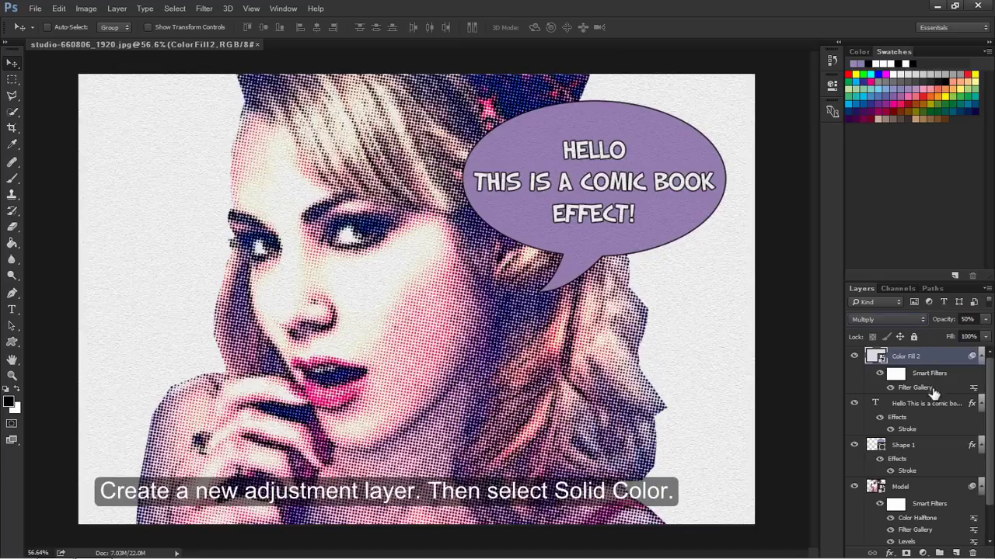
Step: Add an orange Solid Color fill layer with hex colour ffa200
click(924, 552)
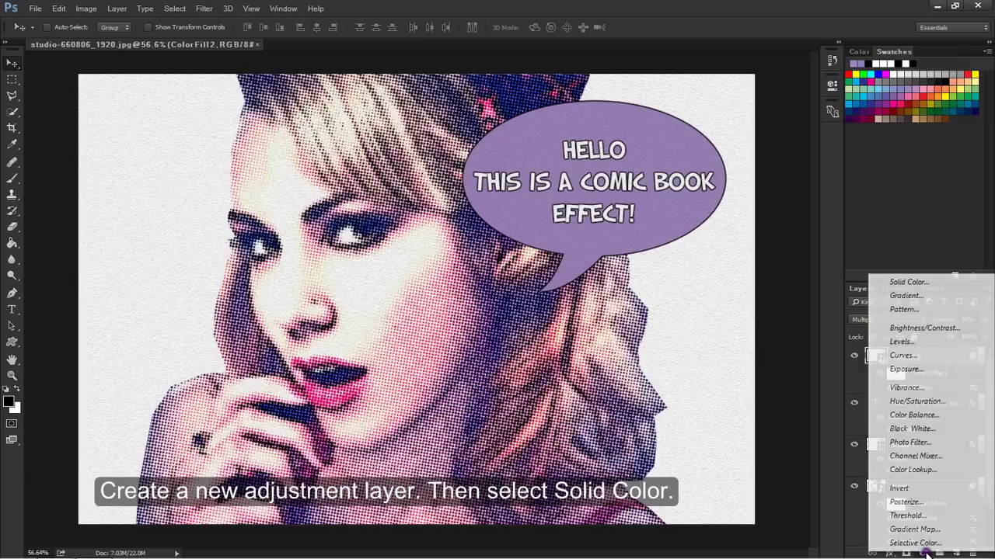
click(909, 282)
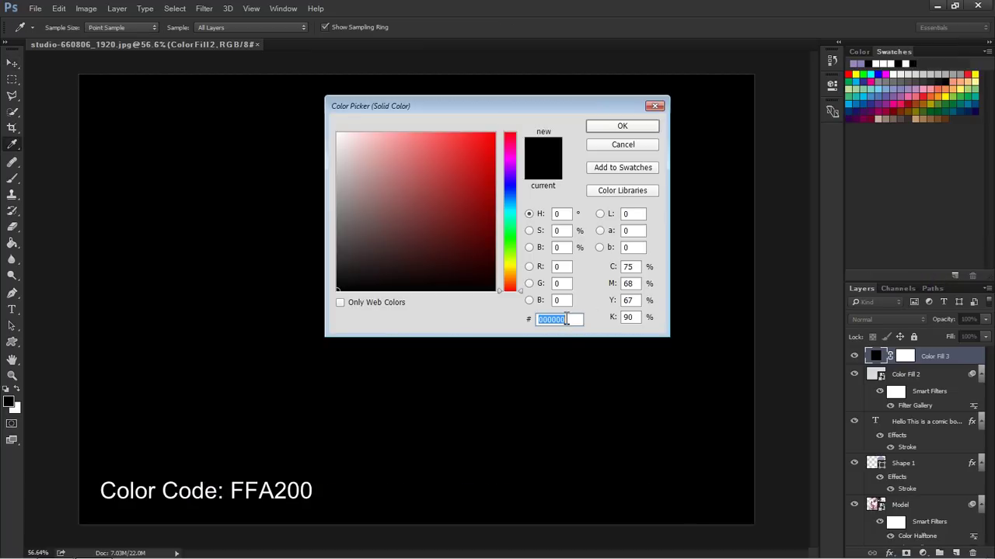
text(ff)
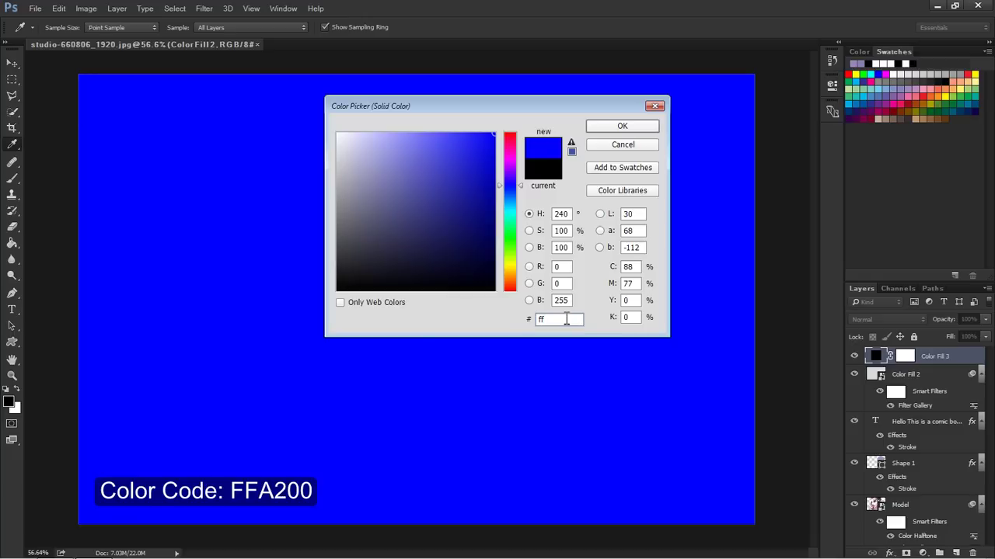
text(a200)
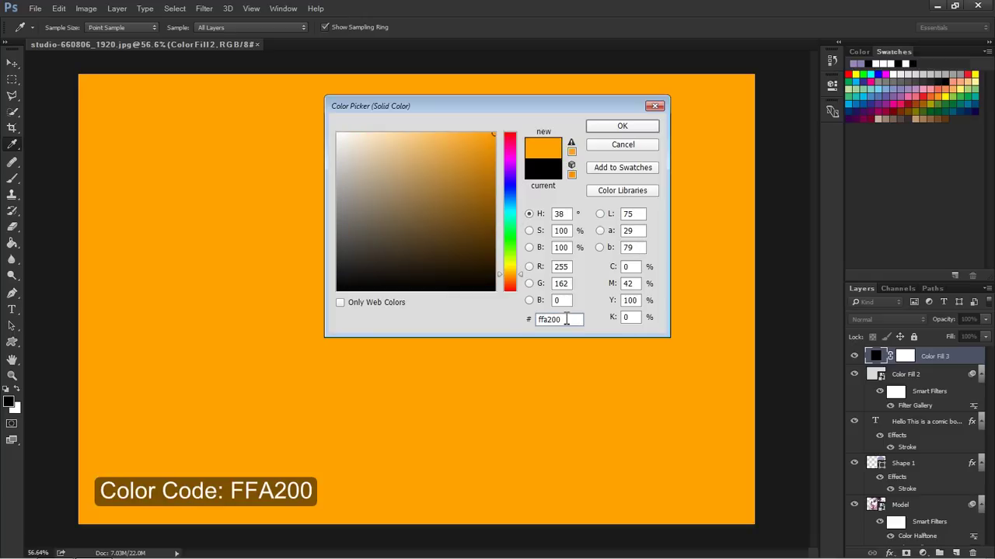
click(637, 126)
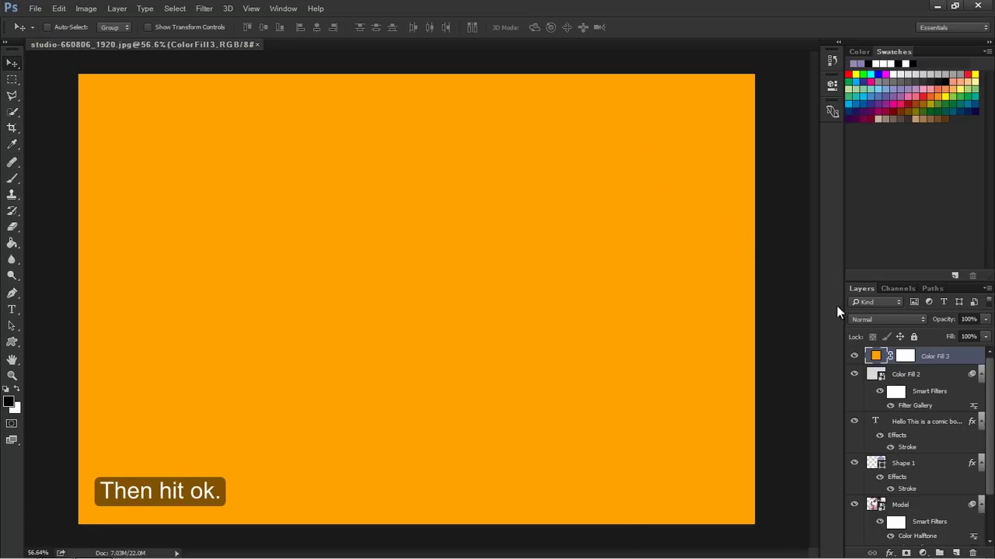
Step: Blend the orange Color Fill 3 layer in Multiply at about 16% opacity
click(906, 319)
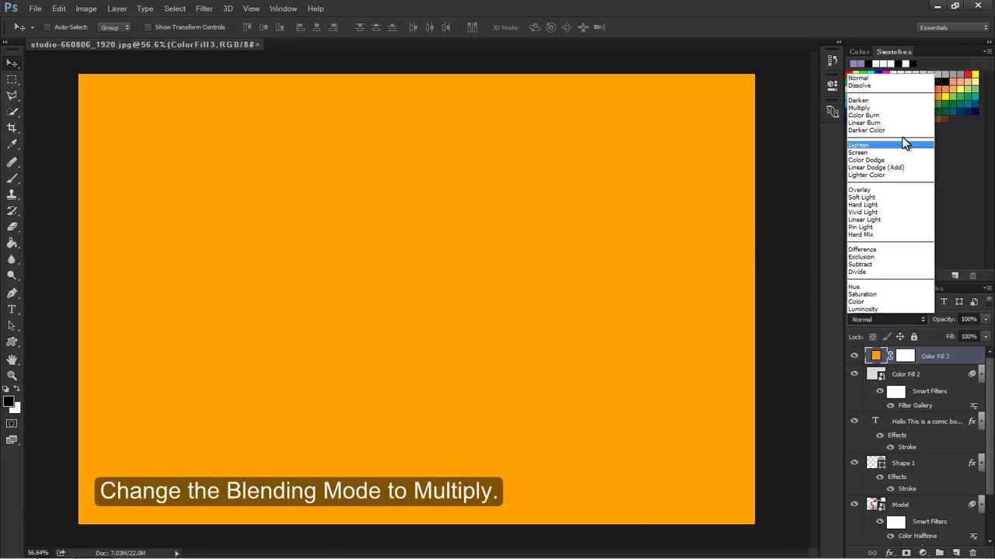
click(910, 107)
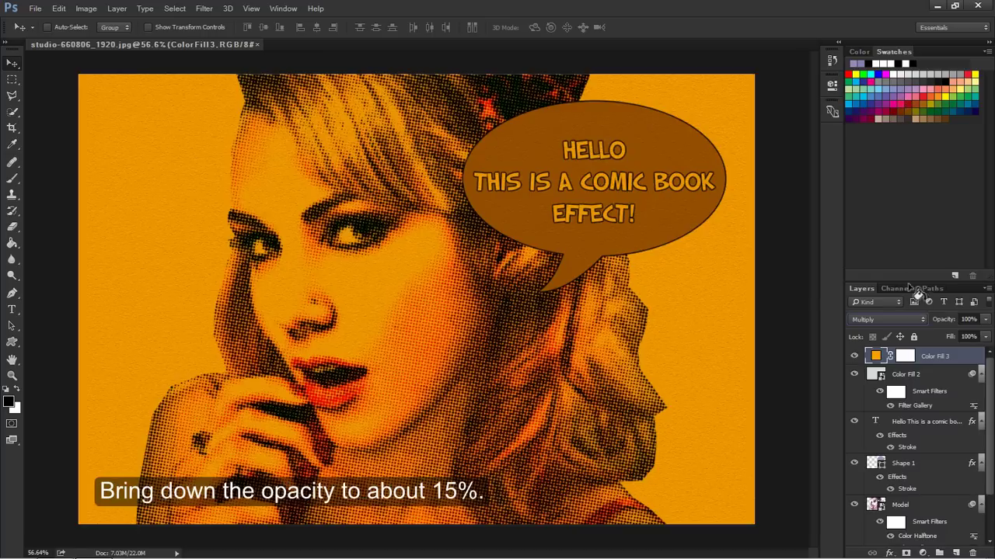
drag(946, 322, 895, 326)
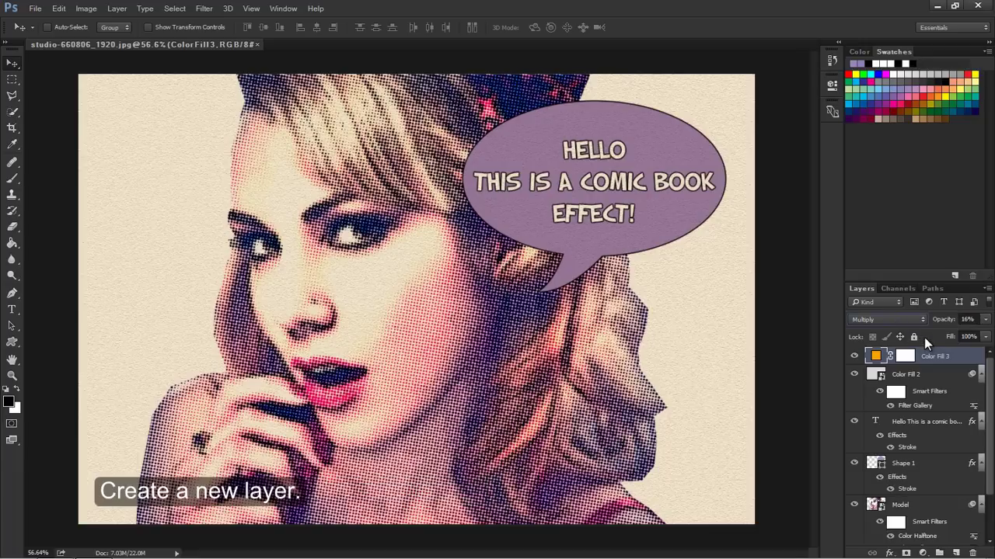
Step: Create a new empty layer named Border
click(957, 553)
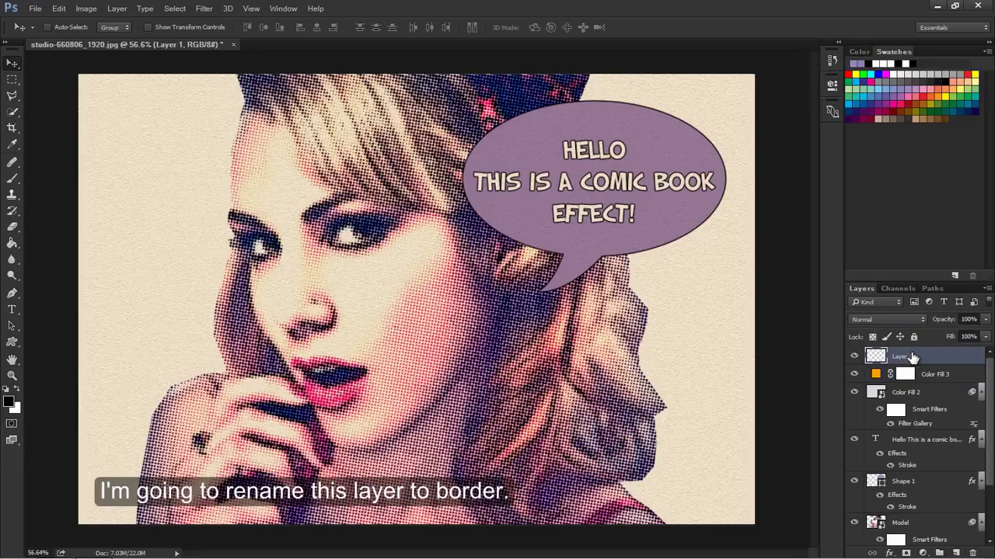
double_click(904, 354)
text(Border)
key(Return)
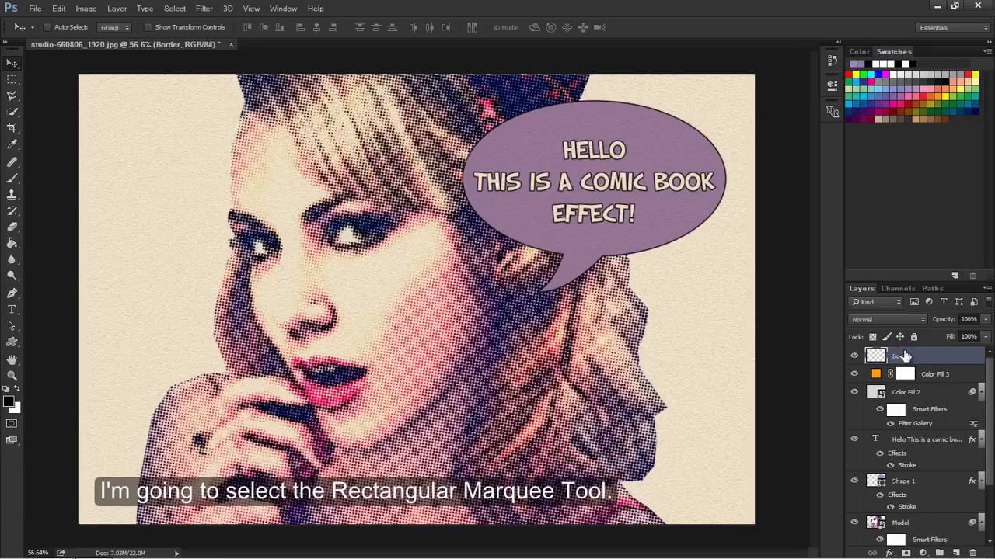
Step: Select the whole canvas and stroke it 50 px white, centred
click(11, 79)
drag(66, 60, 775, 529)
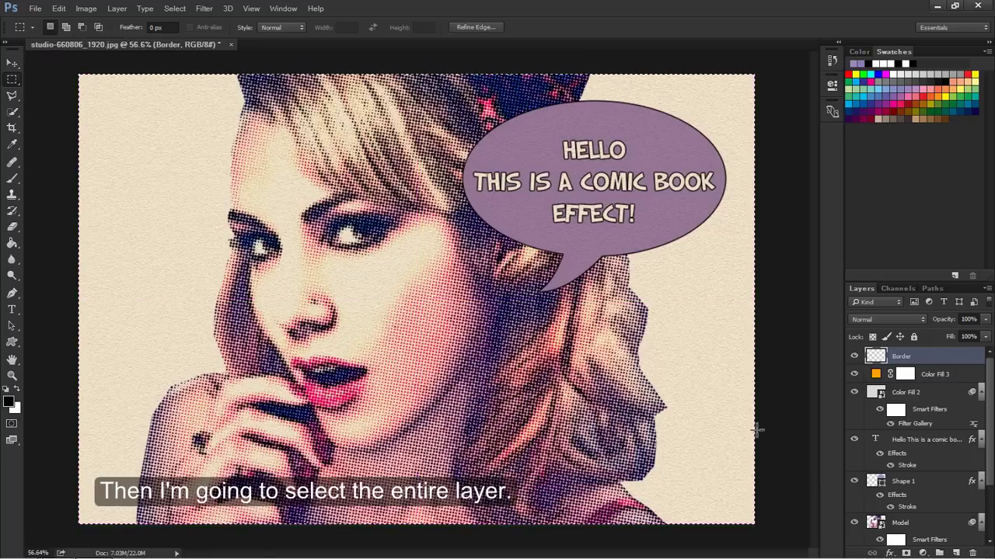
right_click(706, 297)
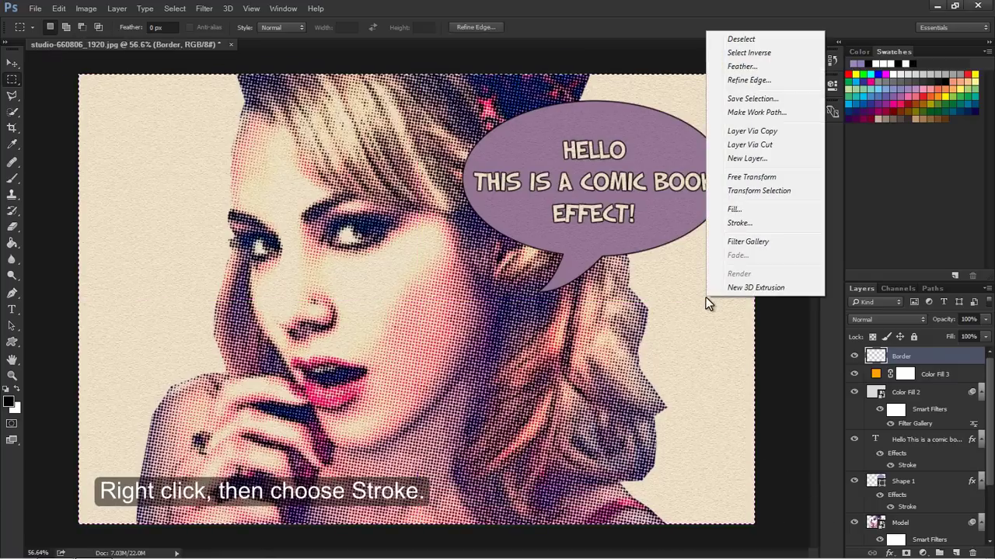
click(737, 223)
double_click(590, 122)
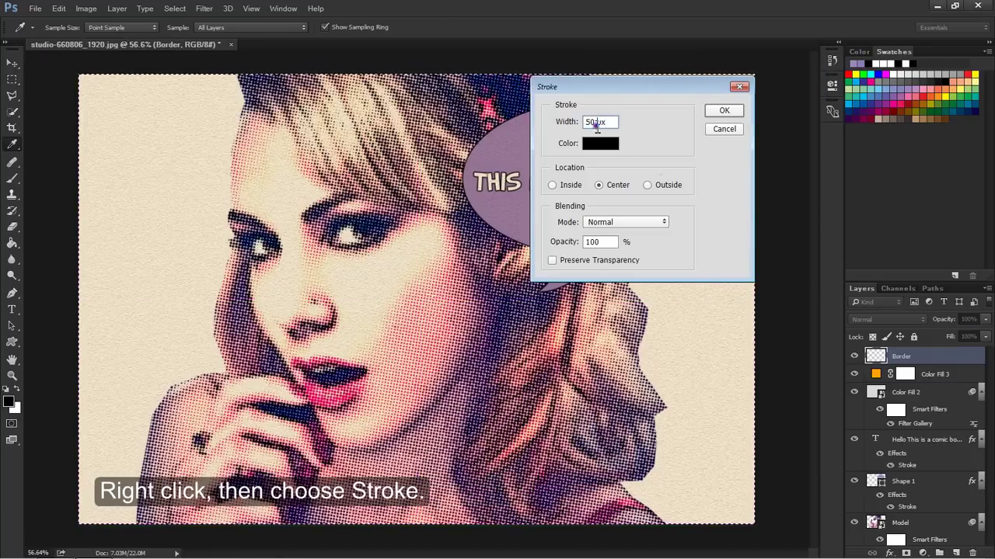
click(599, 144)
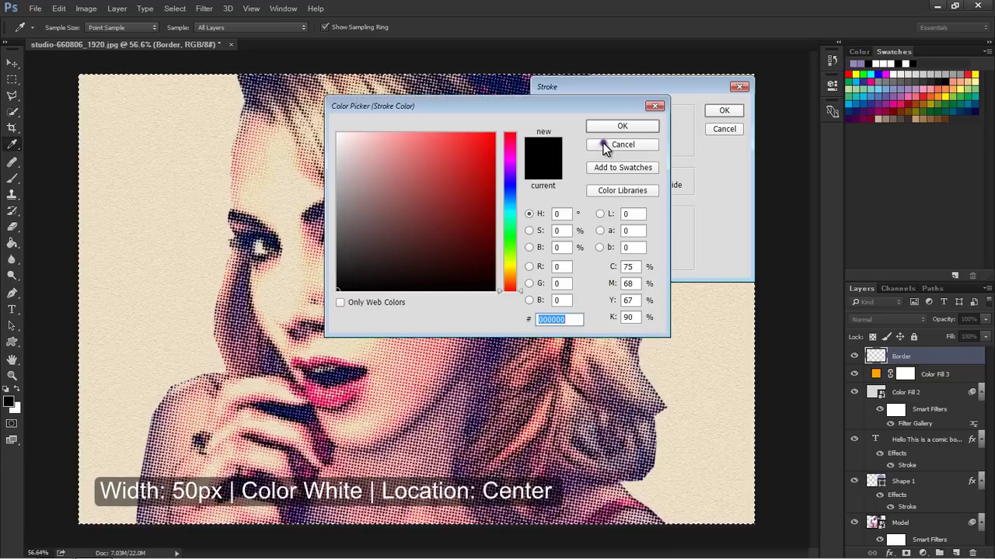
drag(416, 158, 318, 115)
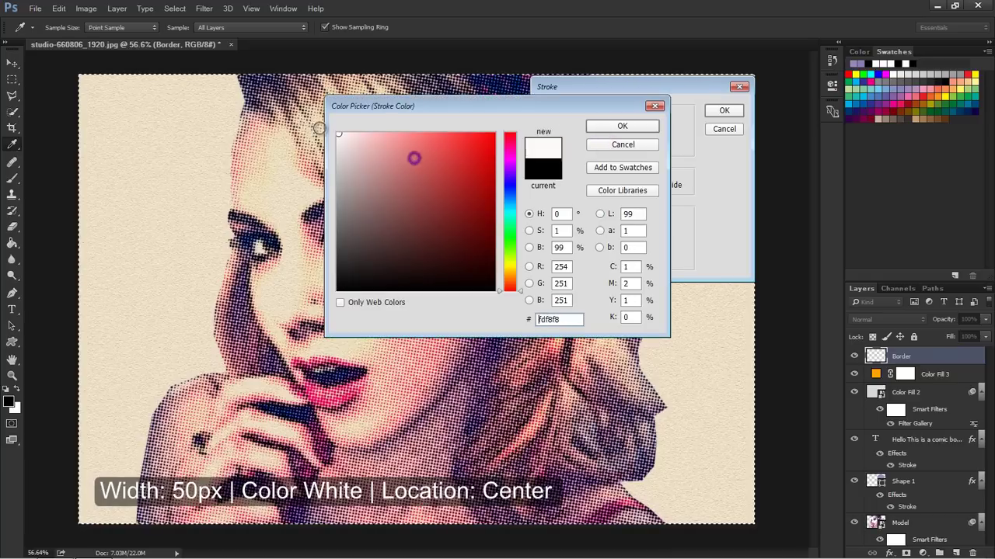
click(595, 125)
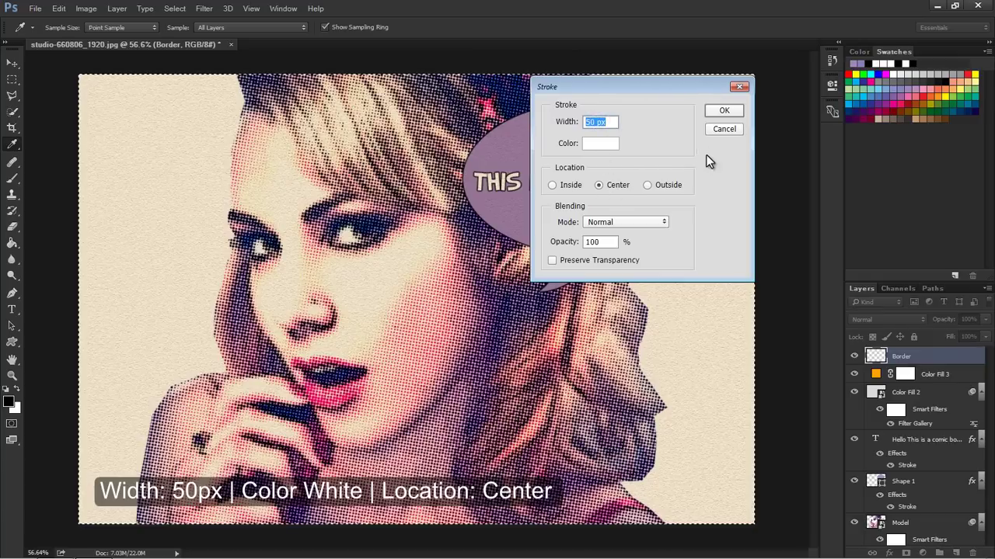
click(723, 110)
key(m)
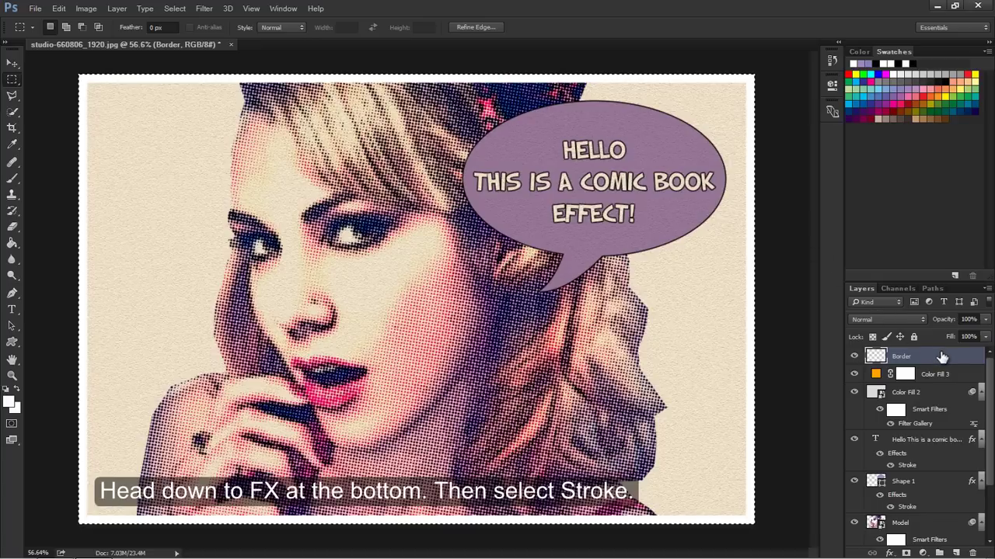
Step: Give the Border layer a 4 px black outside Stroke layer effect
click(889, 553)
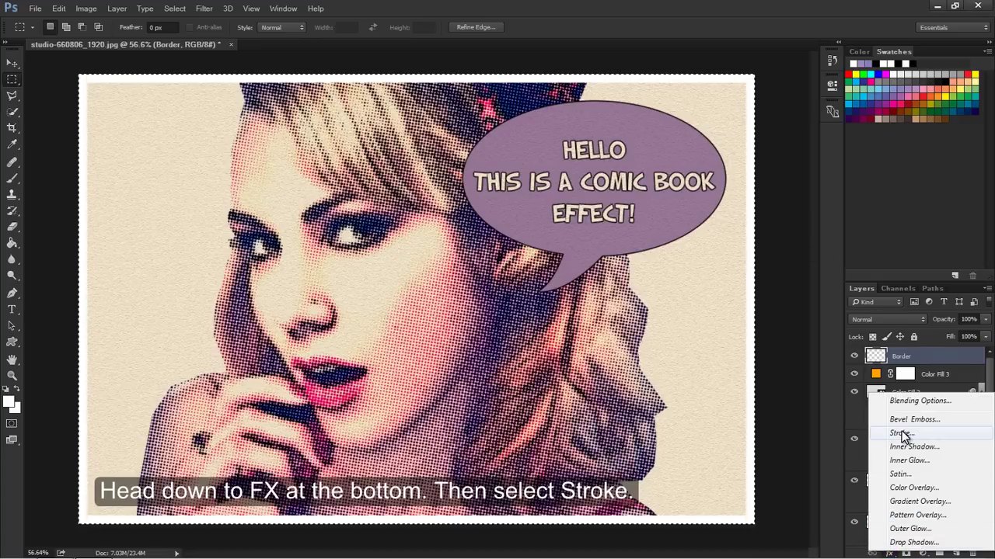
click(900, 432)
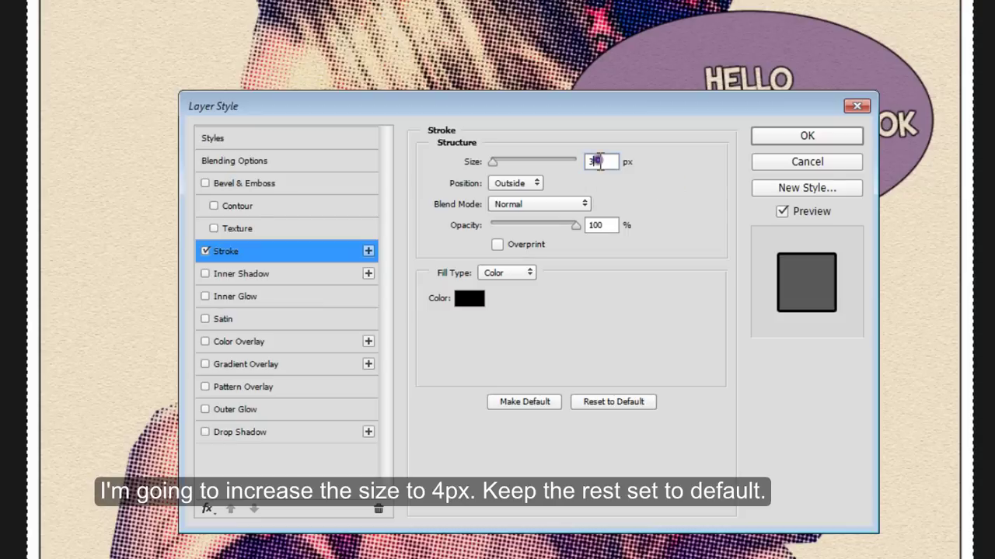
text(4)
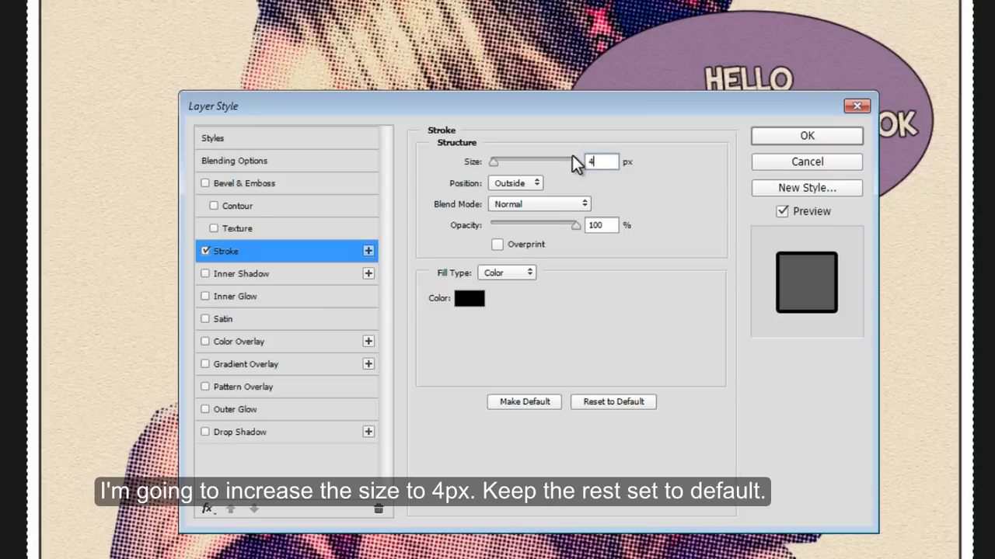
click(655, 156)
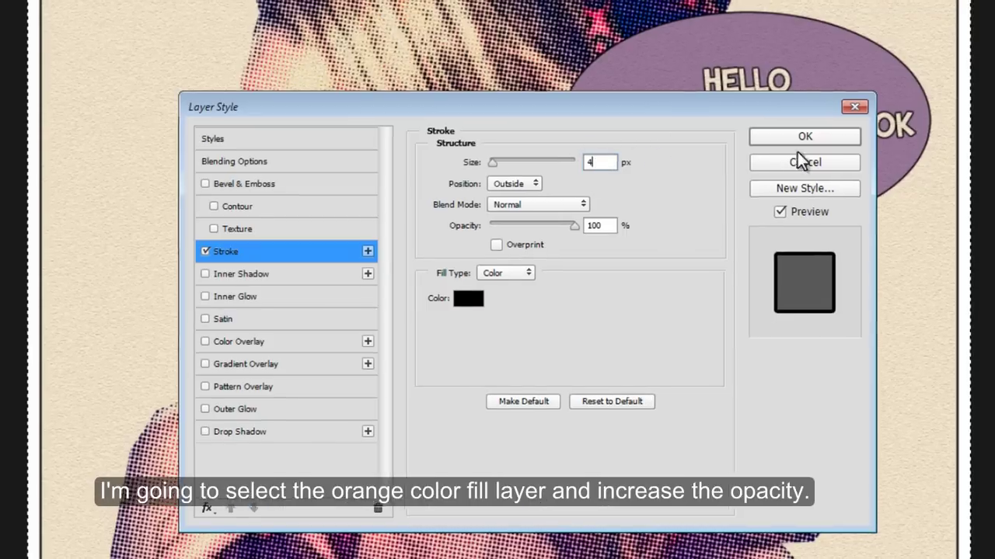
click(807, 137)
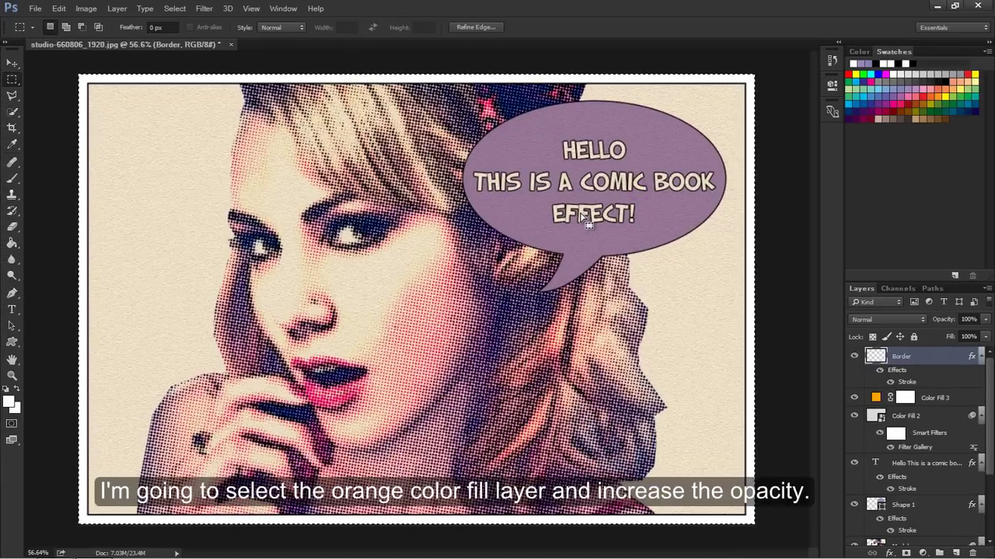
Step: Raise the Color Fill 3 layer's opacity a few percent above 16%
key(z)
drag(583, 216, 589, 216)
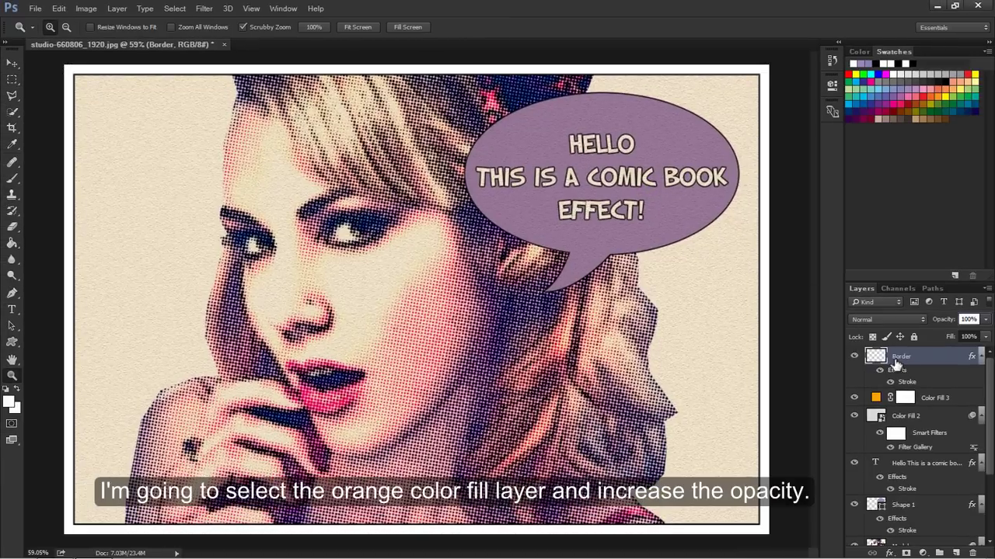
click(890, 398)
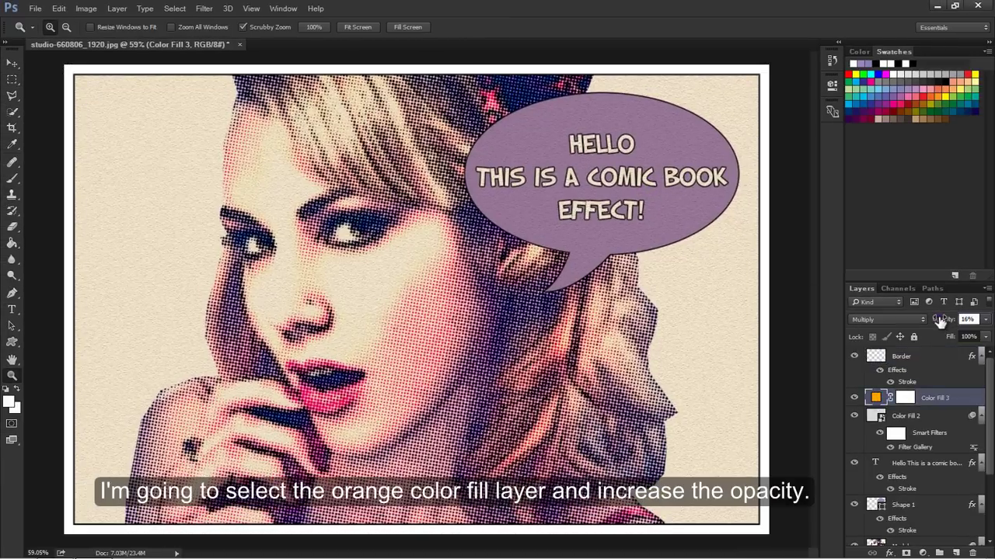
drag(940, 322, 942, 322)
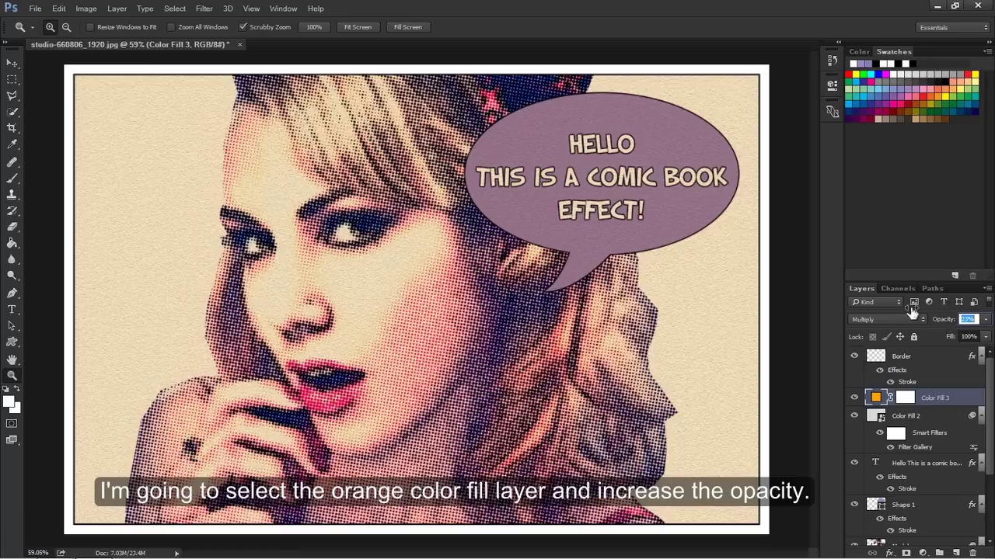